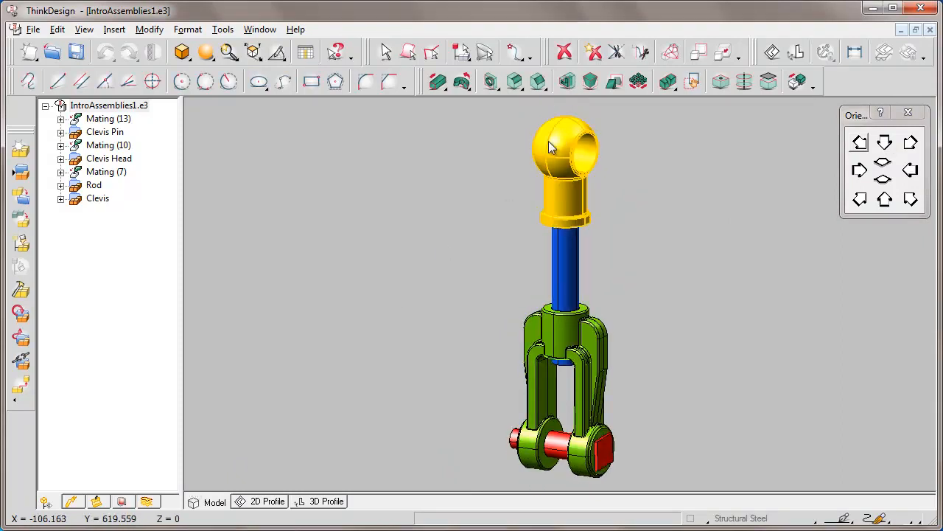
Hide the yellow Clevis Head and the blue Rod in the assembly
click(566, 126)
right_click(566, 126)
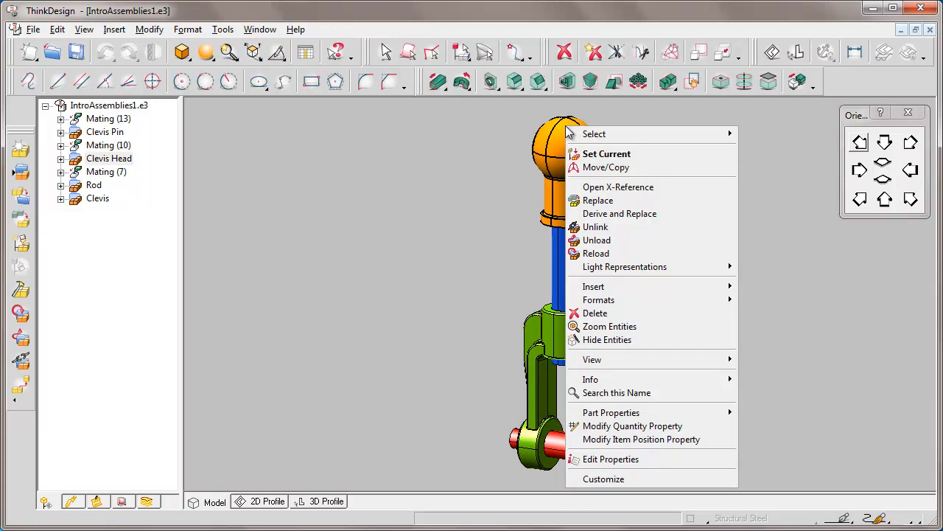
click(650, 340)
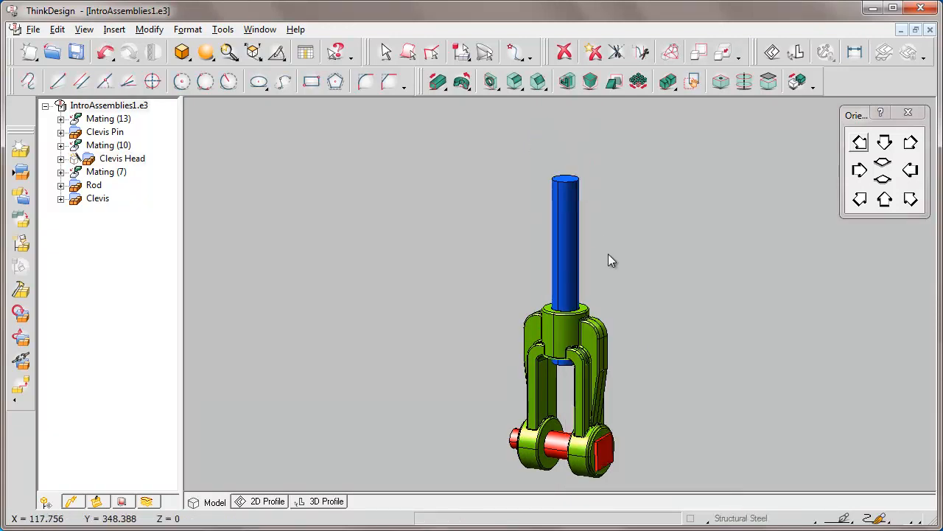
click(575, 185)
right_click(575, 185)
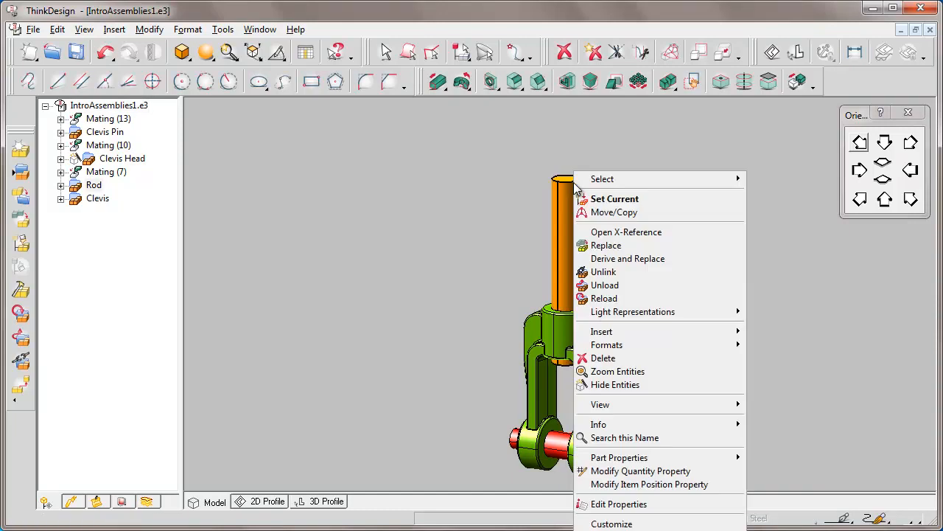
click(656, 384)
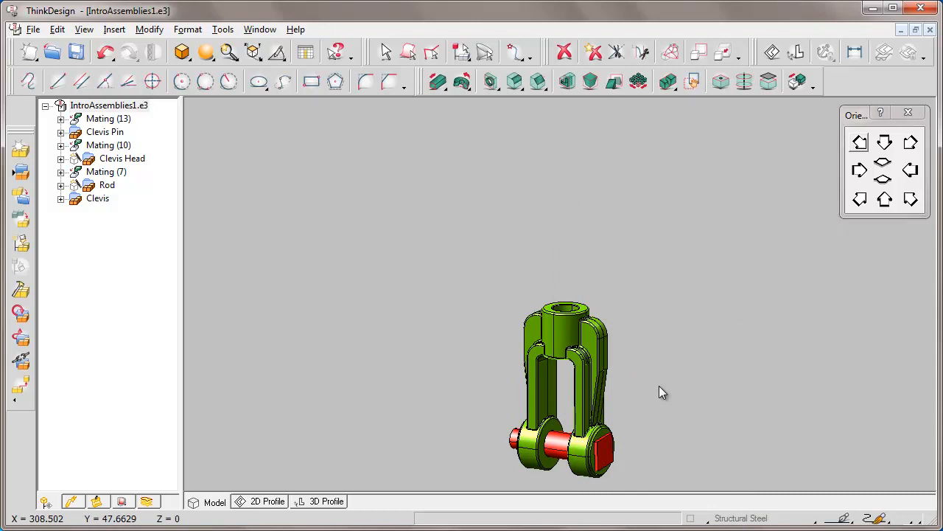
Delete the red Clevis Pin from the assembly
click(560, 448)
key(Delete)
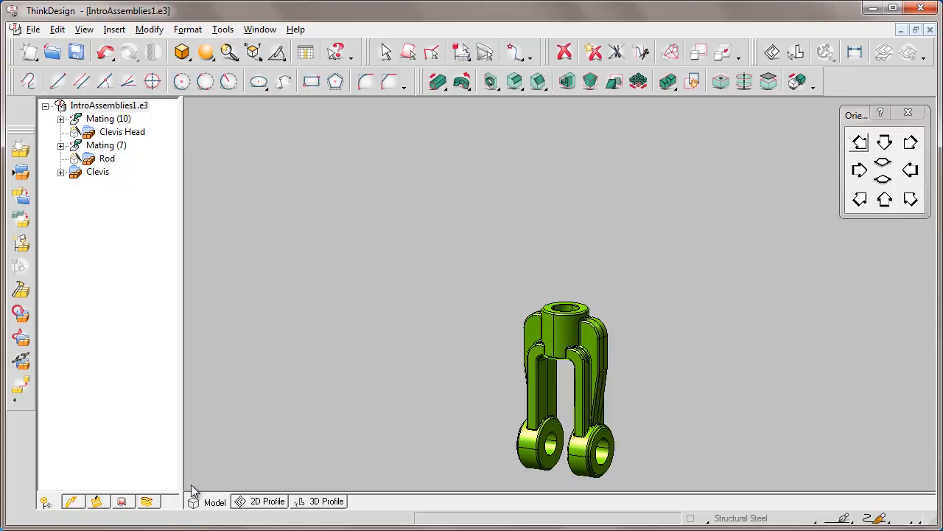
Place the work plane on the flat outer face of the clevis's front lower boss
key(f)
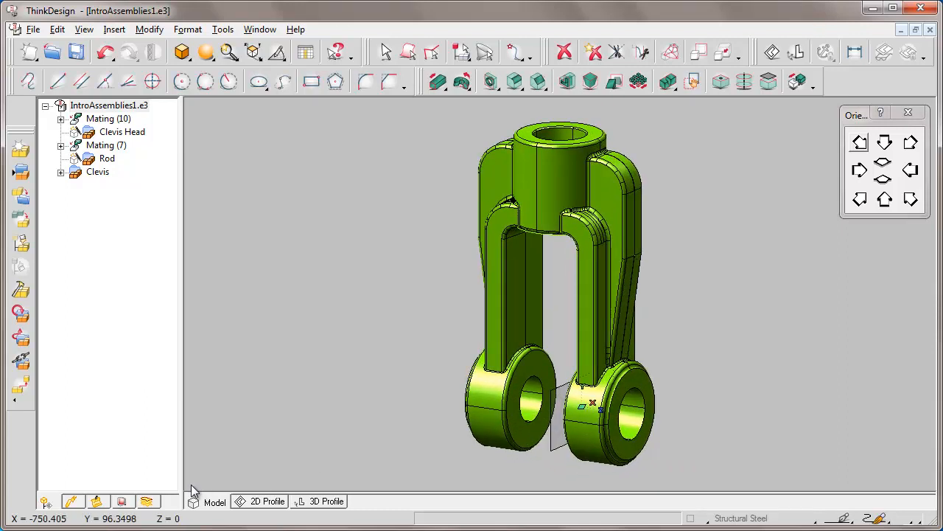
right_click(568, 391)
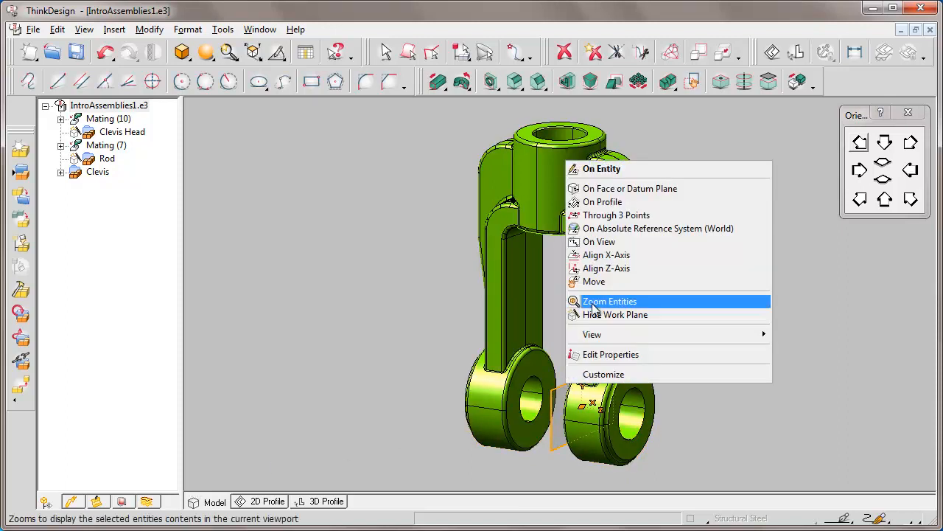
click(631, 189)
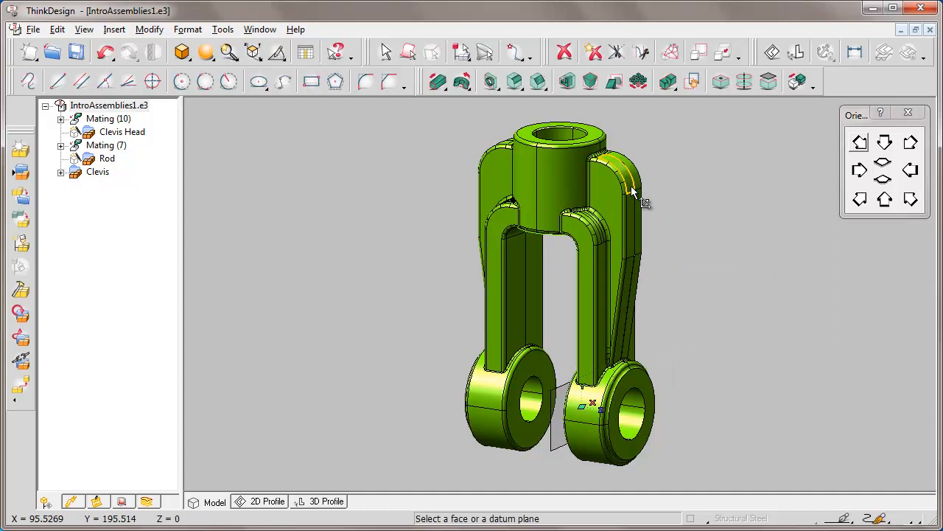
click(645, 389)
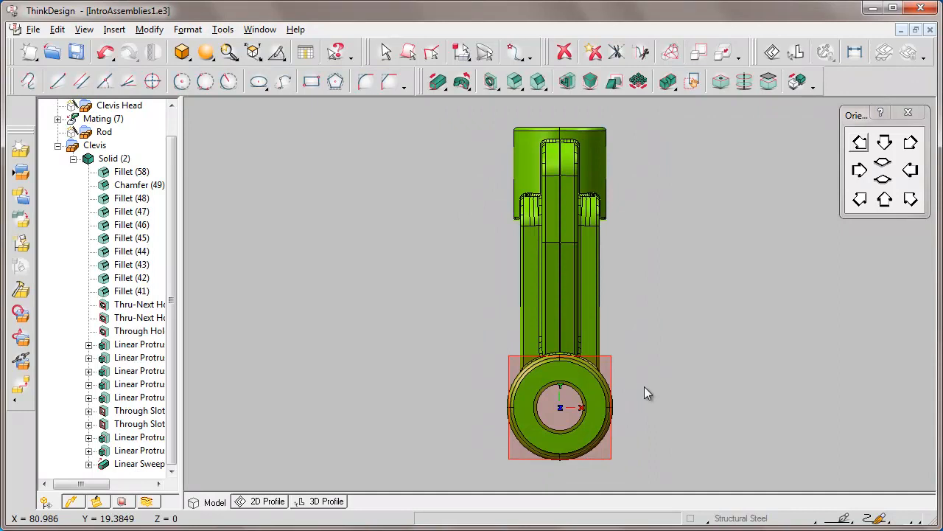
Set the current color for new geometry to red
click(453, 332)
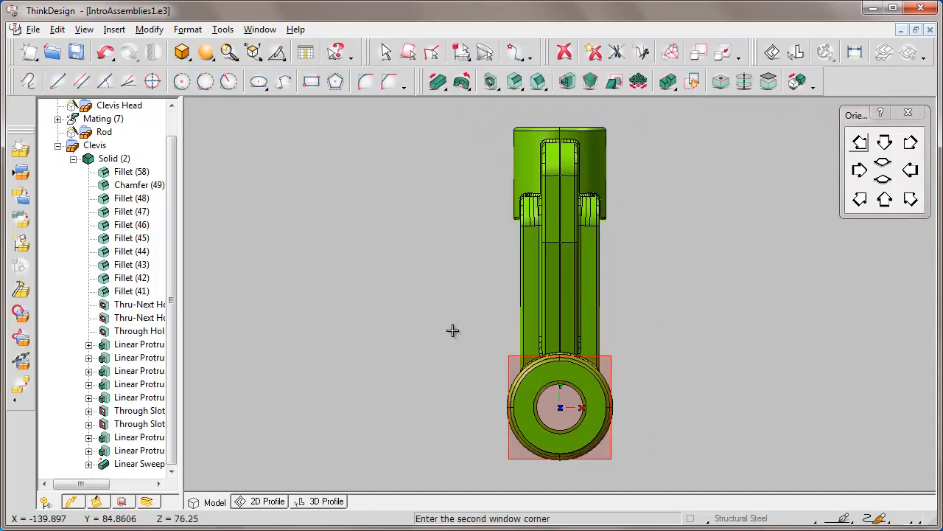
click(678, 468)
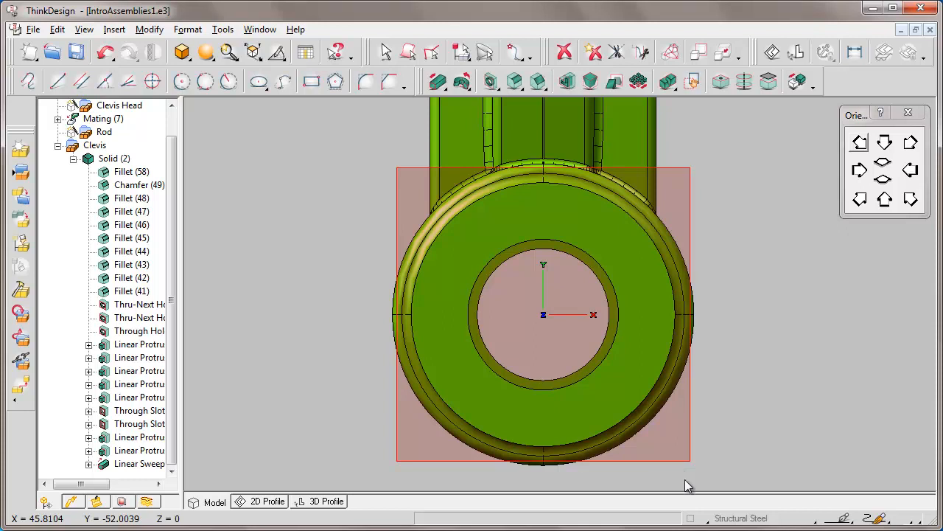
click(709, 520)
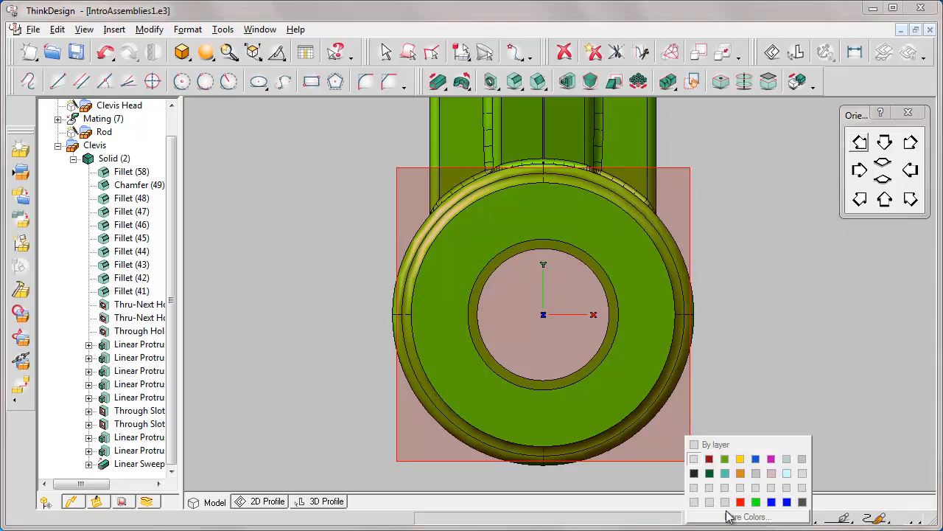
click(740, 502)
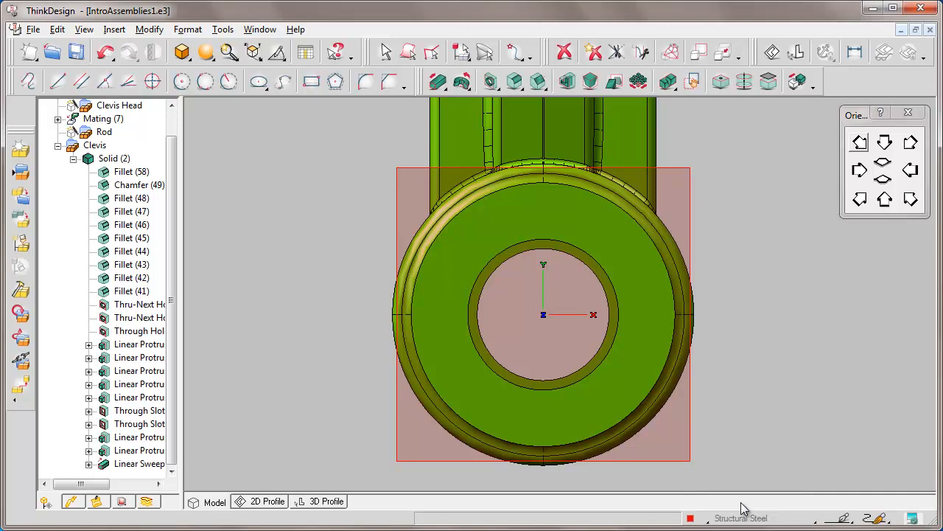
Draw a 55 x 55 mm rectangle in Cen+Sizes mode, centered on the clevis boss hole
click(311, 83)
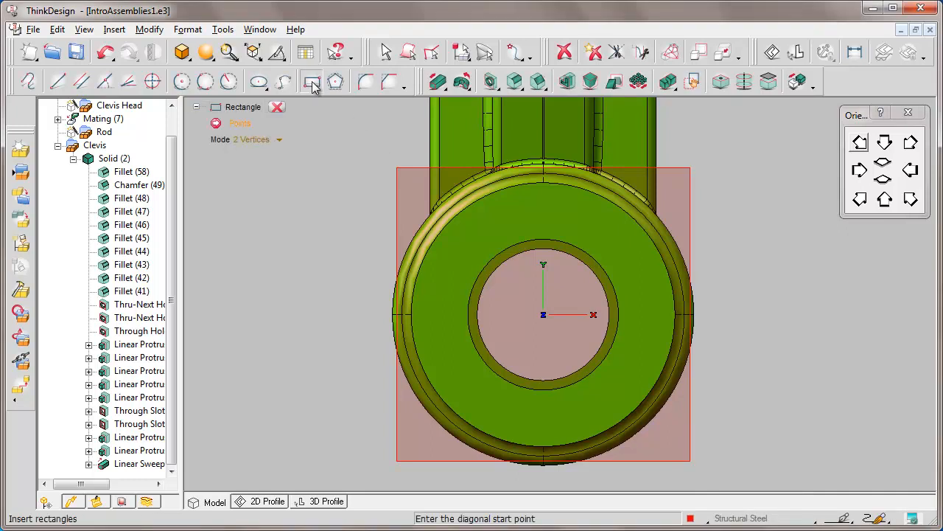
click(280, 141)
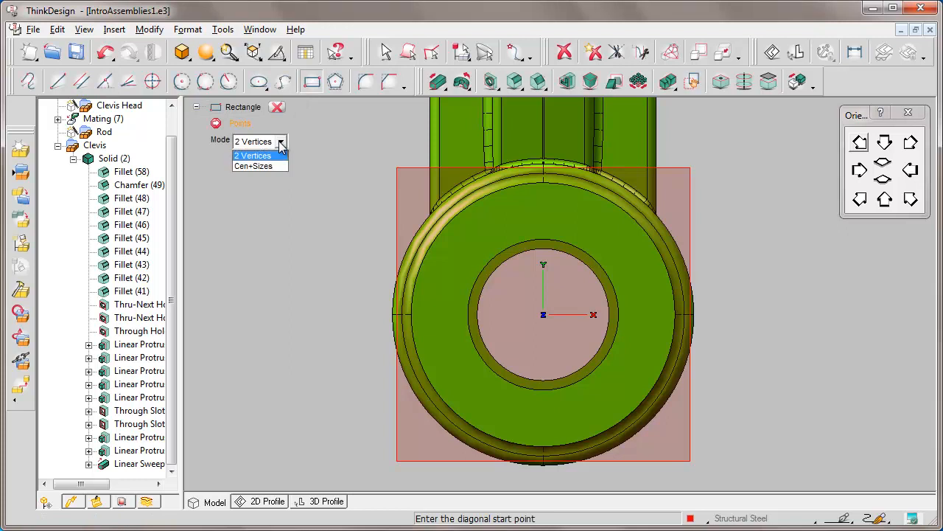
click(257, 166)
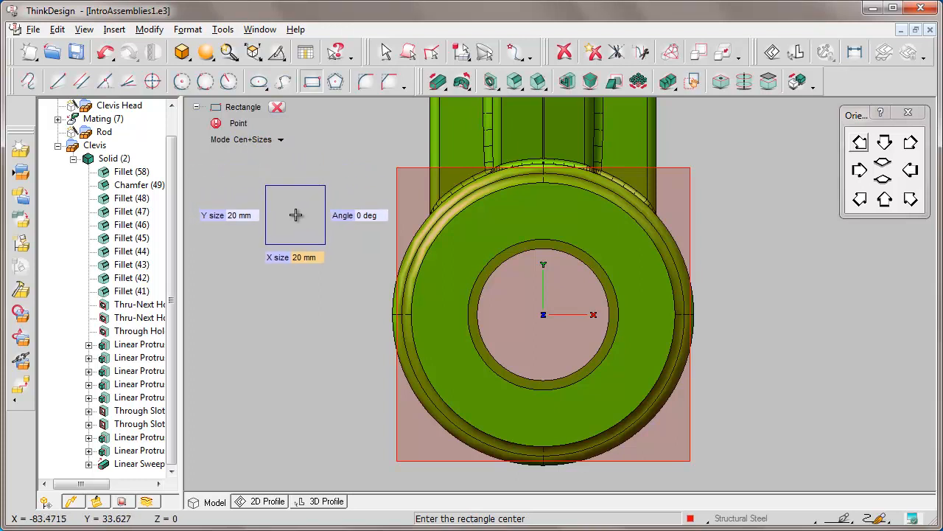
text(55)
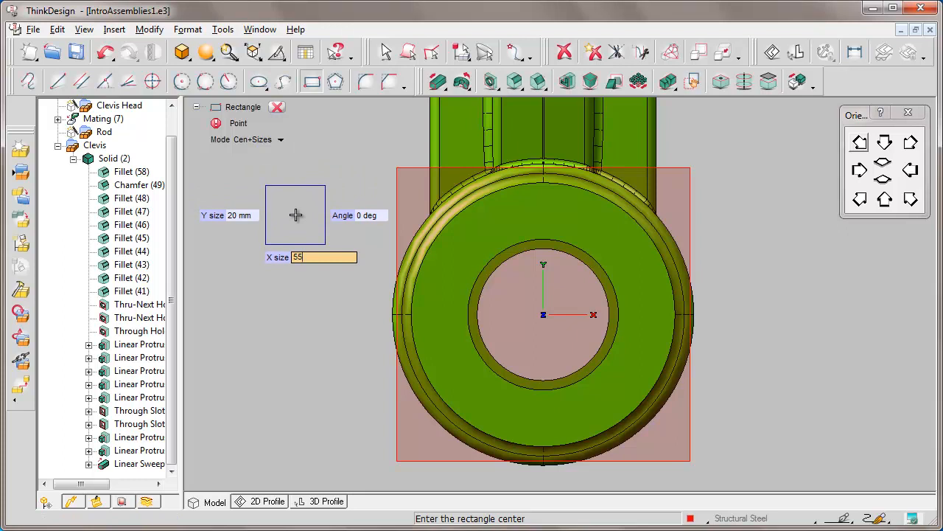
key(Return)
key(Tab)
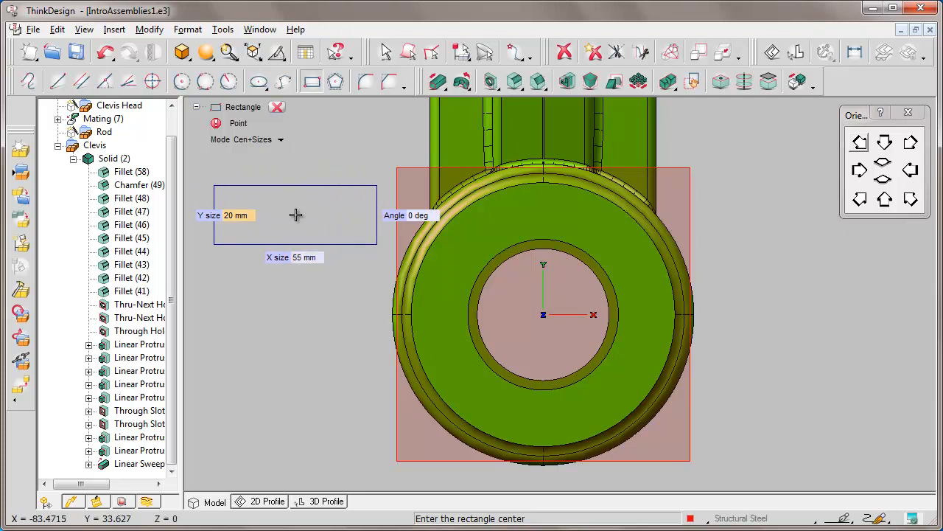
text(55)
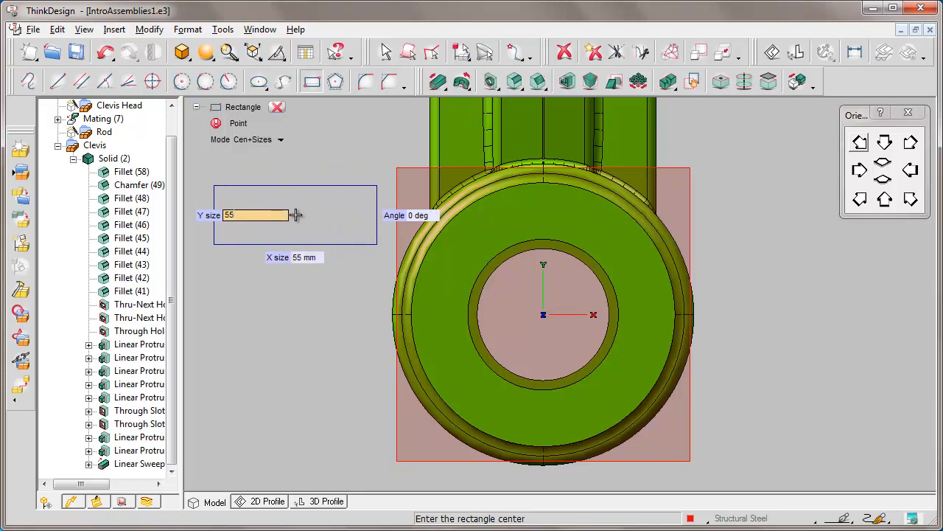
key(Return)
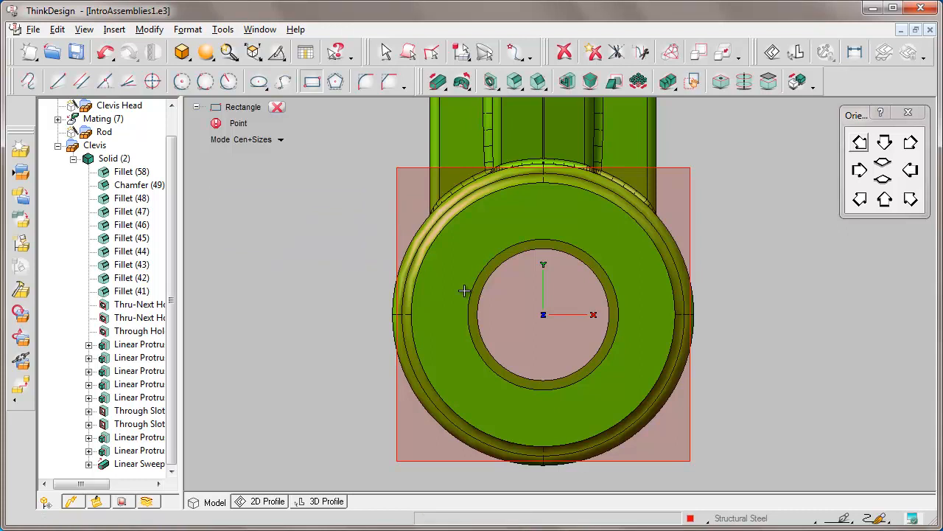
click(605, 350)
click(277, 107)
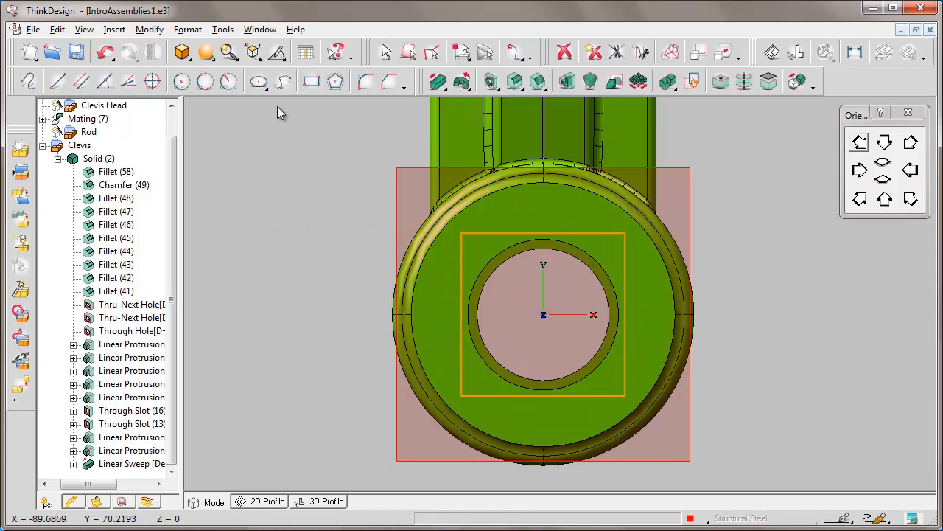
Create a Linear Solid from the square profile with a depth of 6 mm
click(437, 81)
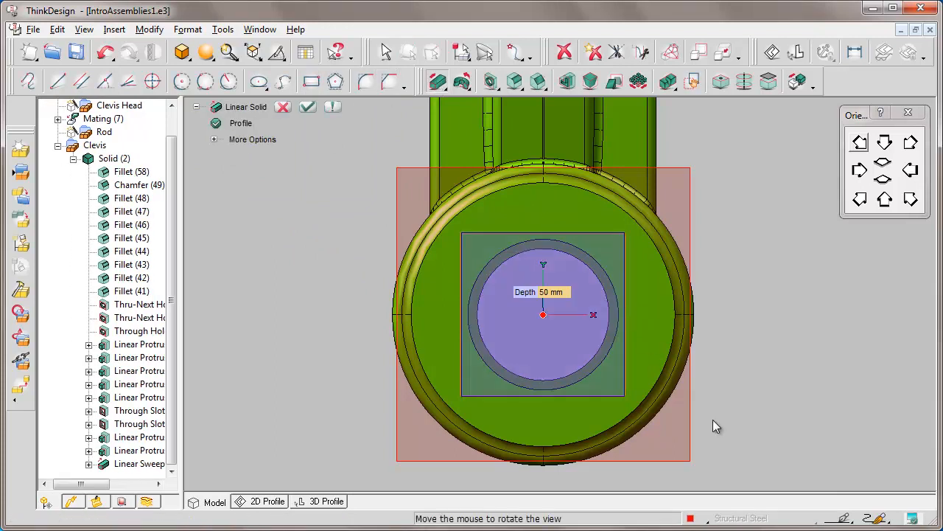
middle_drag(713, 420, 715, 415)
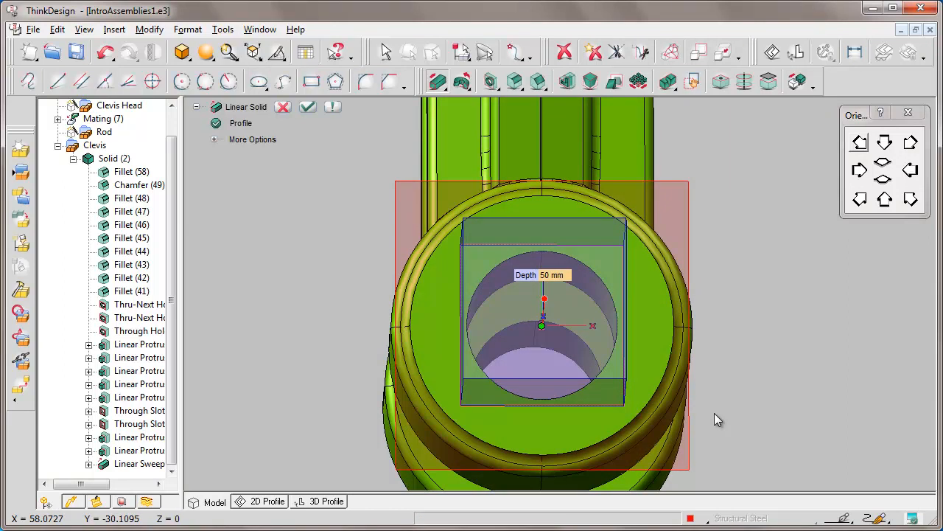
click(546, 275)
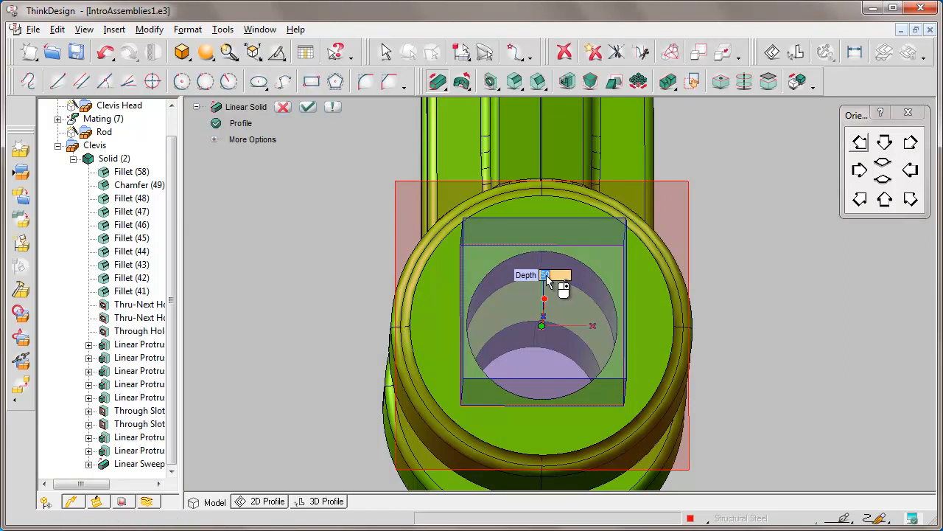
key(BackSpace)
text(6)
key(Return)
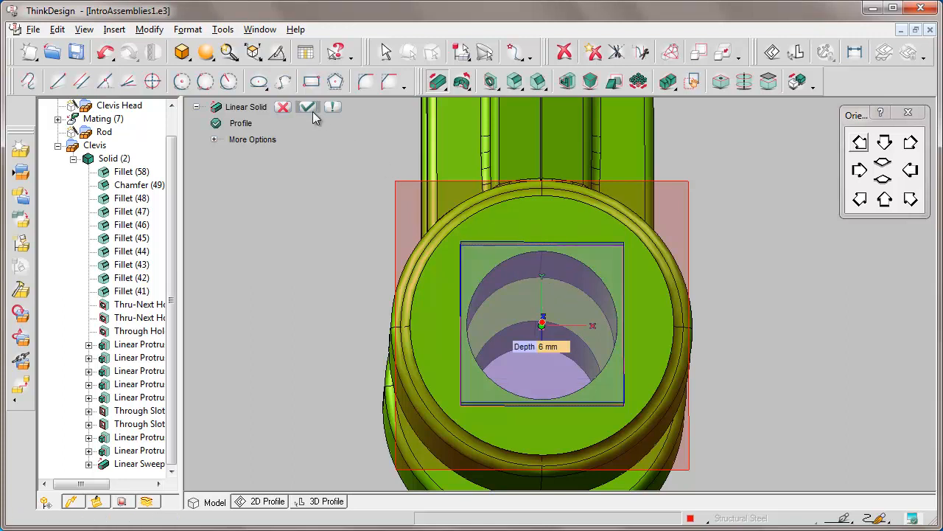
click(308, 107)
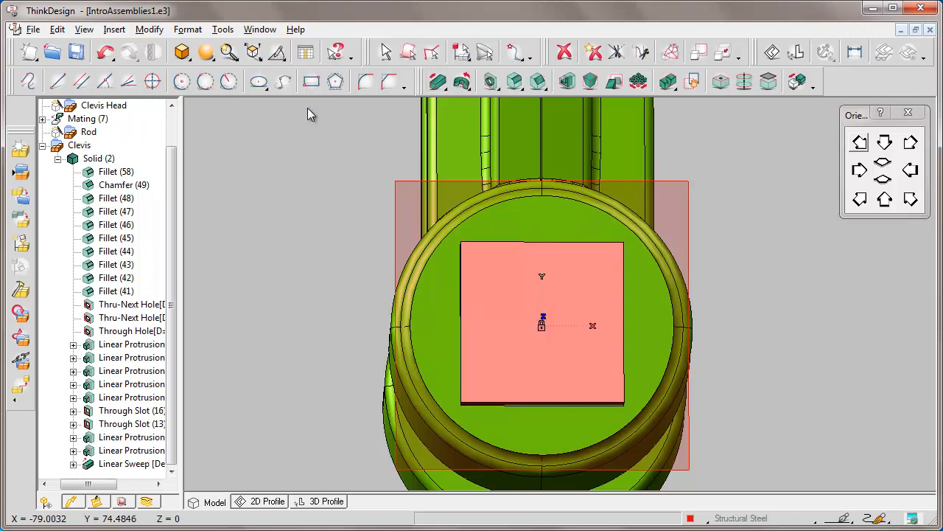
Start a Shaft on the inner face of the square head, picking the face through the gap between the clevis bosses
click(885, 143)
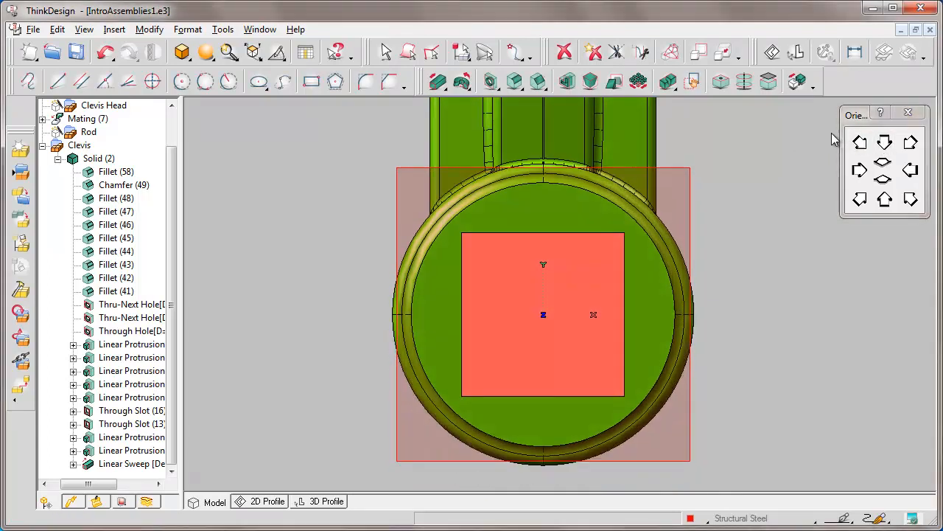
key(Home)
key(Right)
key(Right)
key(Right)
key(Right)
key(Right)
key(Right)
key(Right)
key(Right)
key(Right)
key(Right)
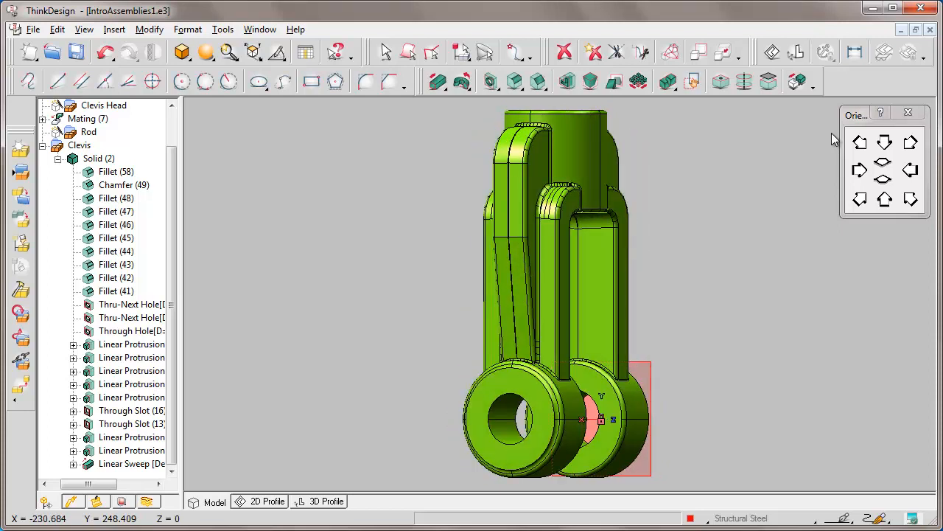
click(406, 351)
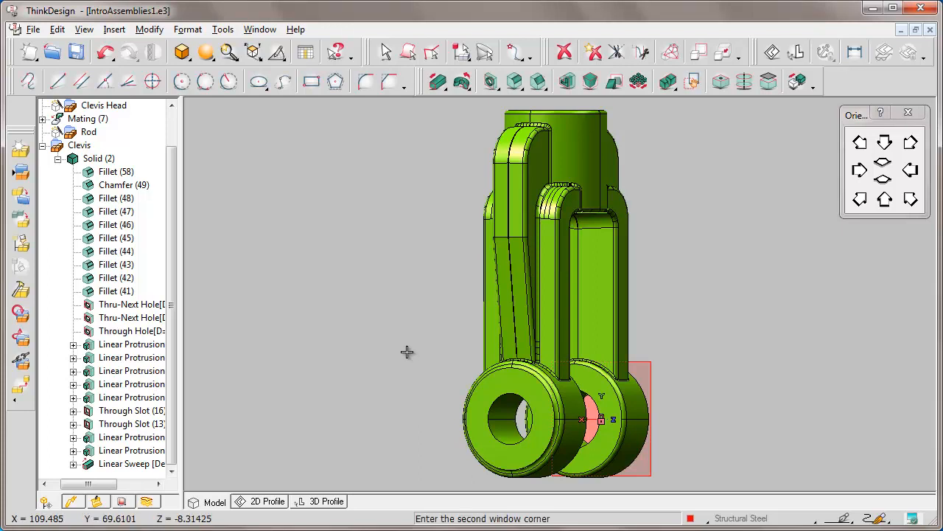
click(704, 482)
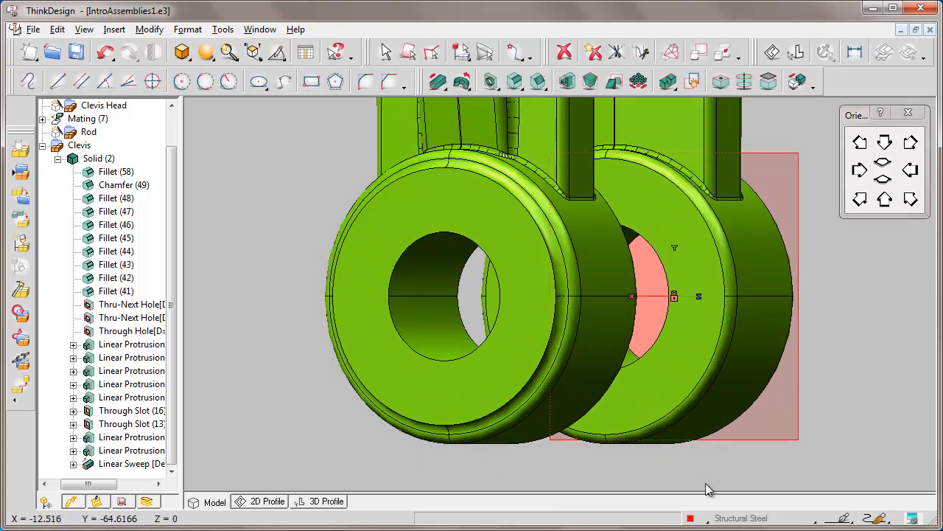
click(490, 81)
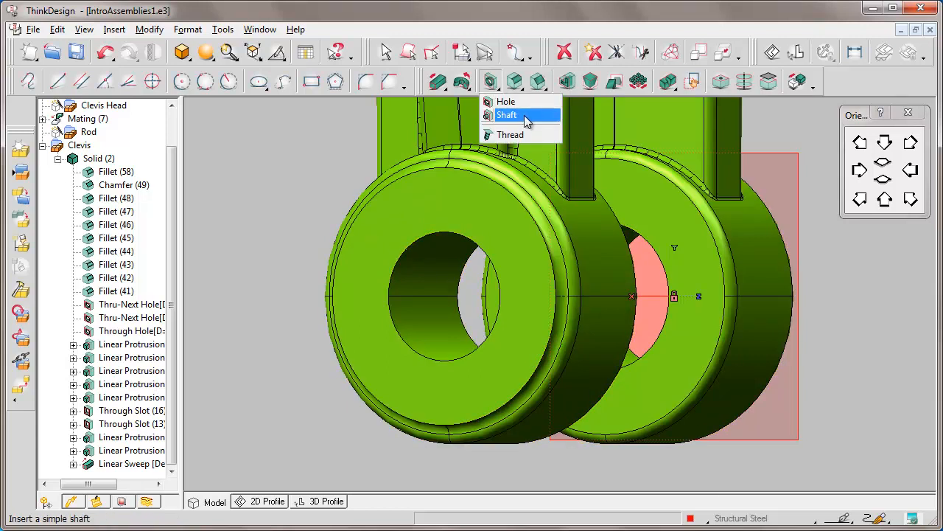
click(525, 116)
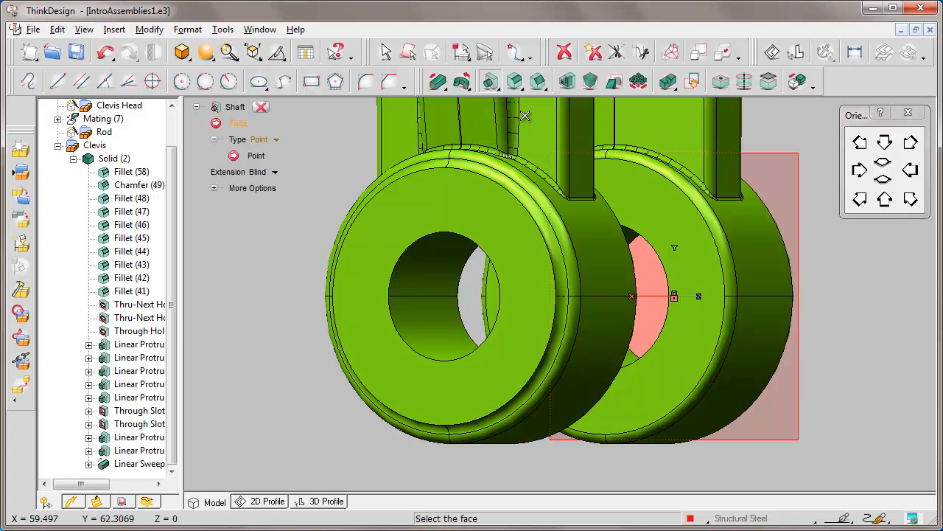
click(637, 268)
click(638, 267)
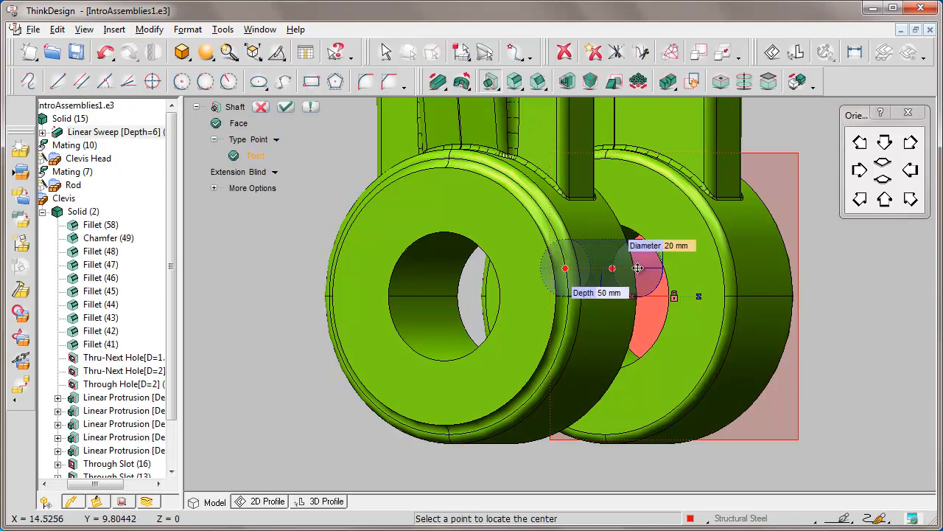
Reset the shaft's center point and relocate it to the center of the circular hole edge on the clevis boss opposite the head
right_click(247, 156)
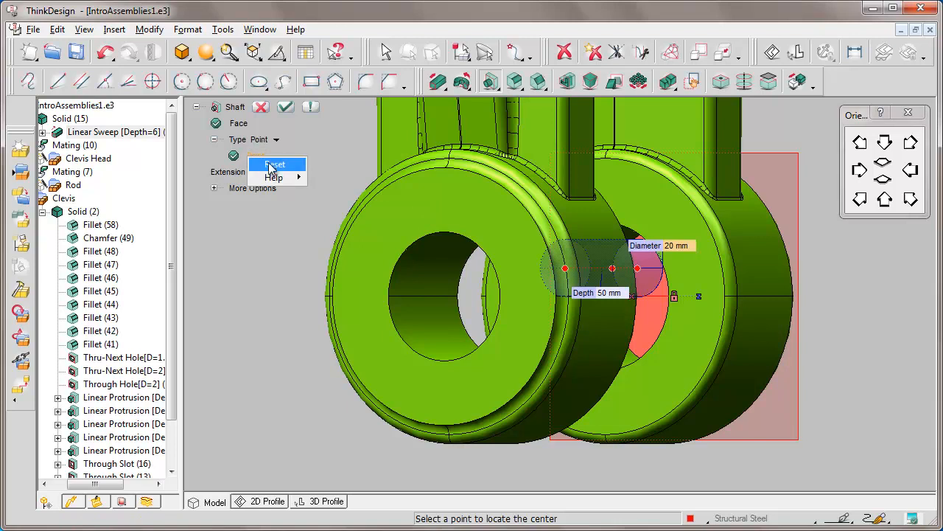
click(276, 164)
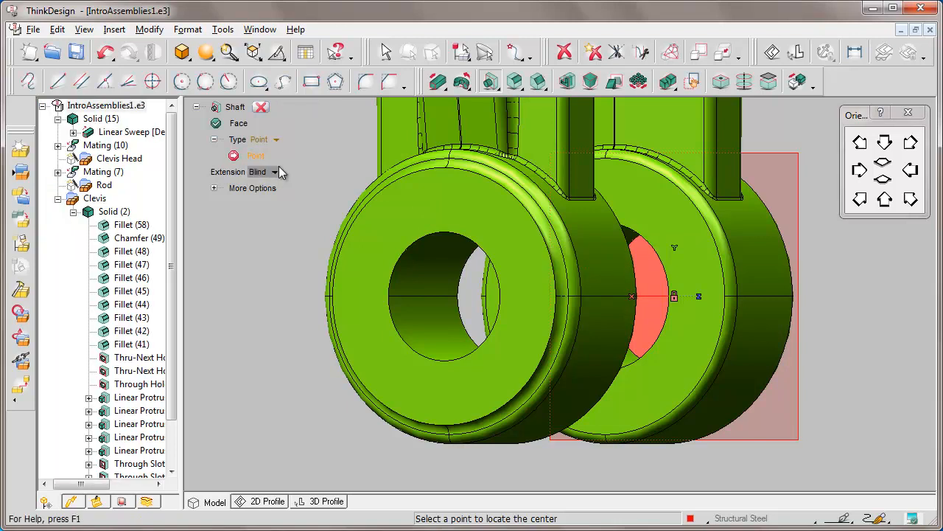
click(398, 333)
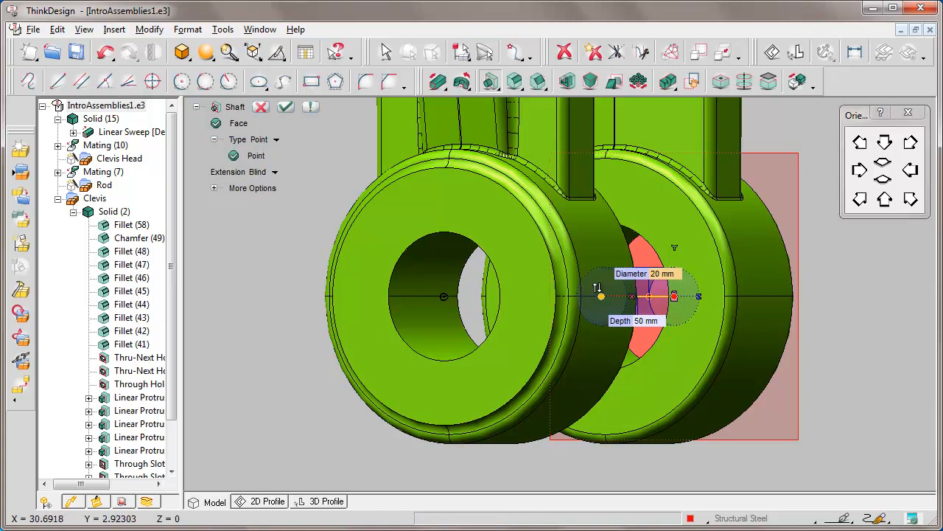
Link the shaft's diameter to the clevis boss hole with an adaptive Diameter measure and create the blind shaft with a depth of 204 mm
right_click(663, 275)
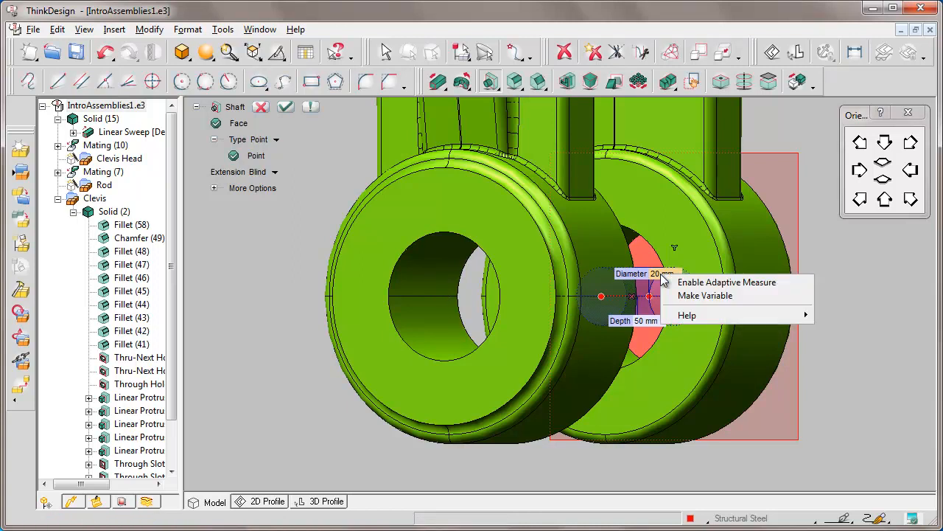
click(738, 286)
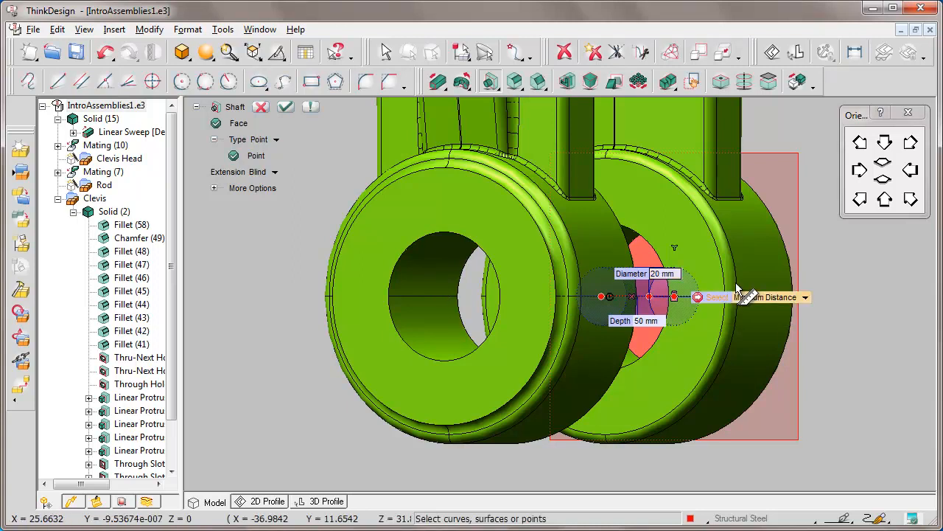
click(806, 297)
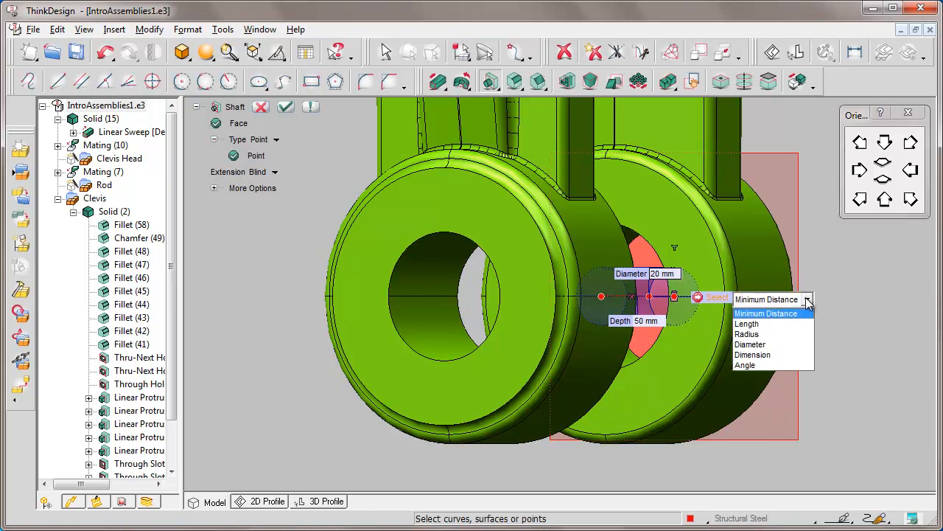
click(773, 344)
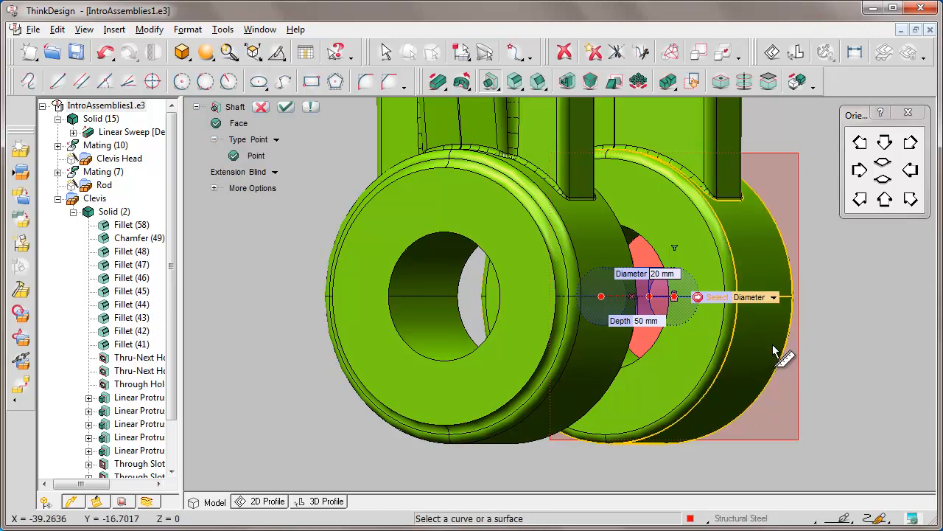
click(402, 258)
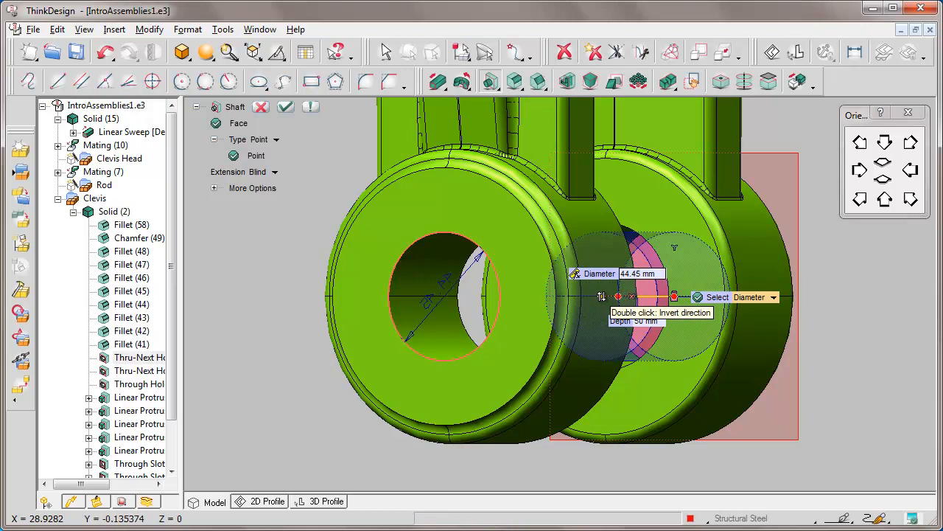
drag(601, 296, 378, 296)
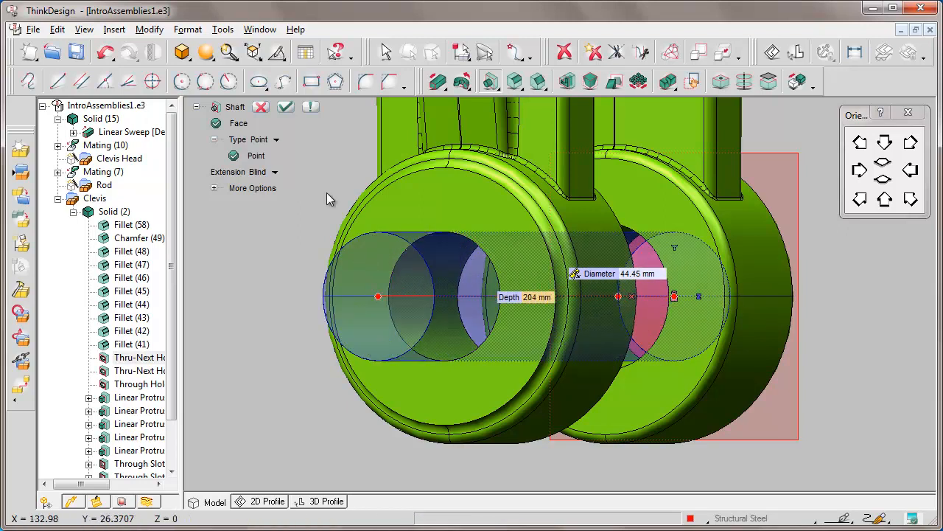
click(286, 107)
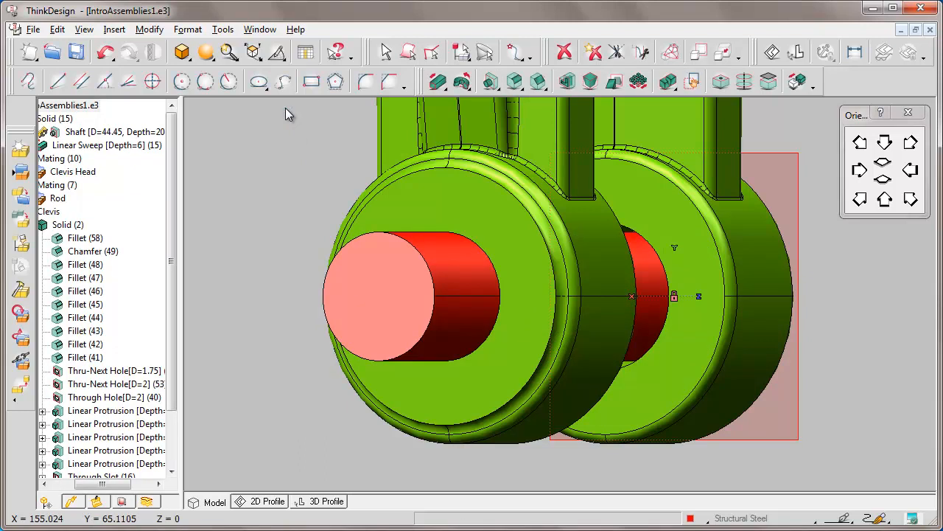
Insert a new component named Clevis Pin2 containing the head-and-shaft solid
drag(98, 485, 73, 487)
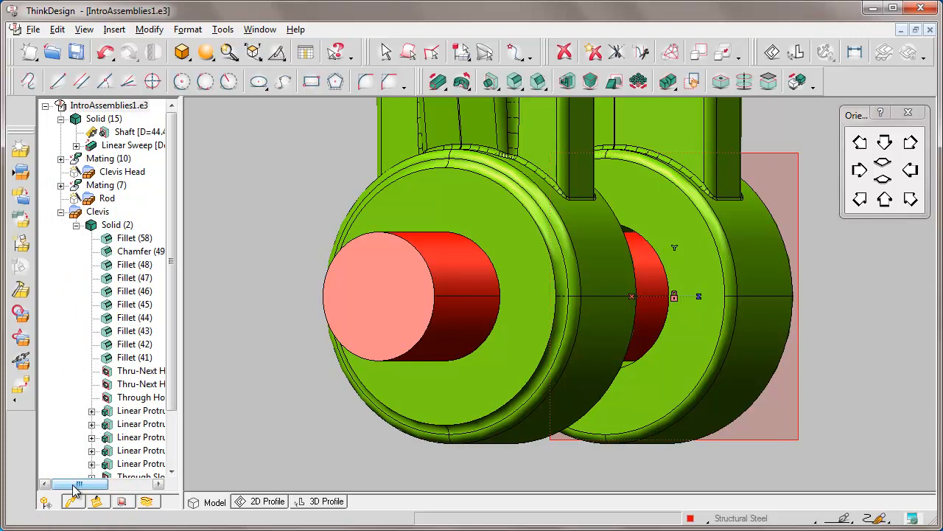
drag(182, 103, 225, 101)
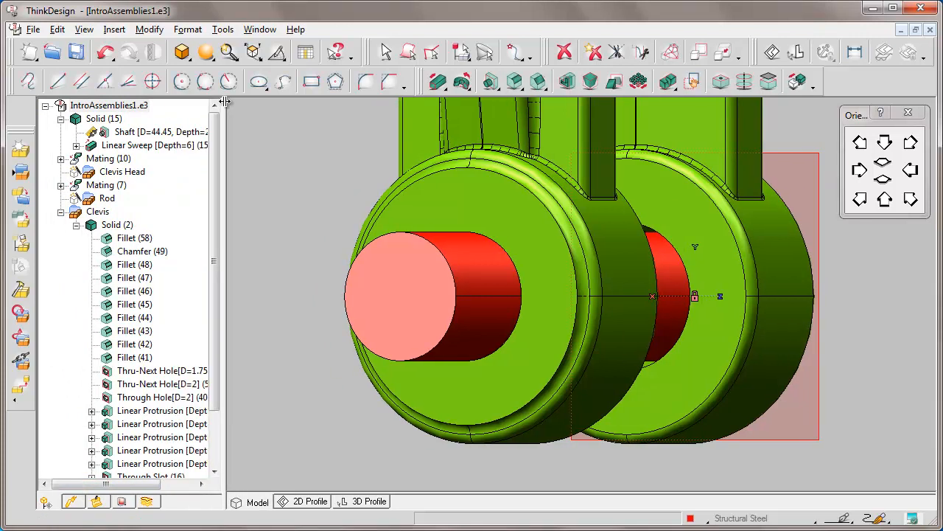
right_click(109, 120)
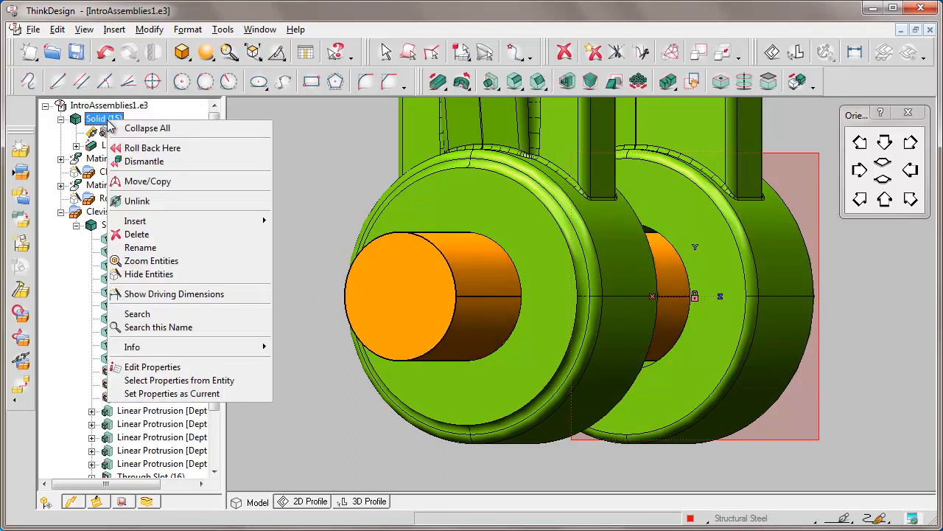
click(181, 262)
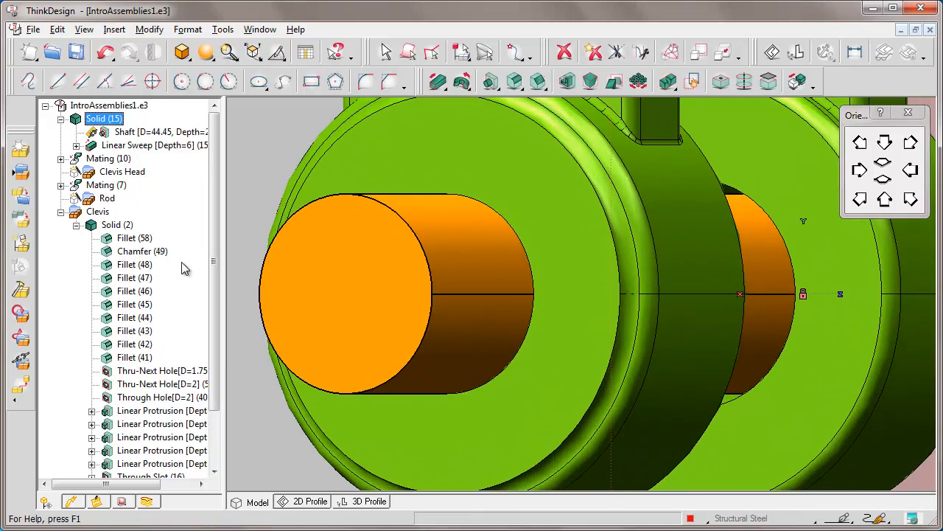
right_click(427, 198)
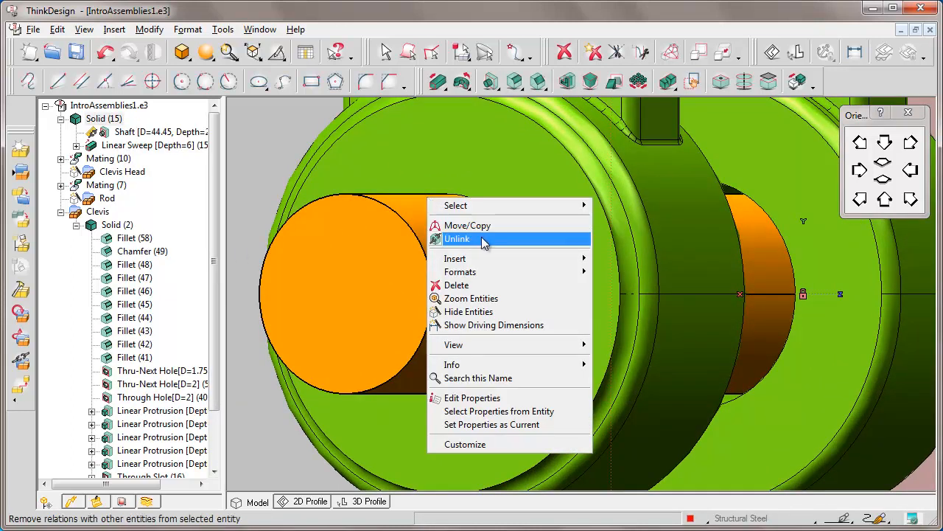
mouse_move(511, 264)
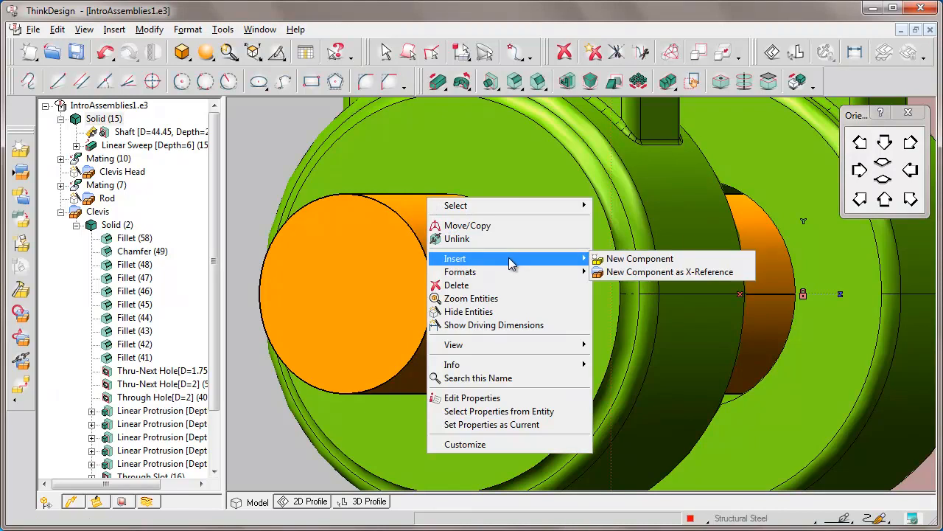
click(647, 259)
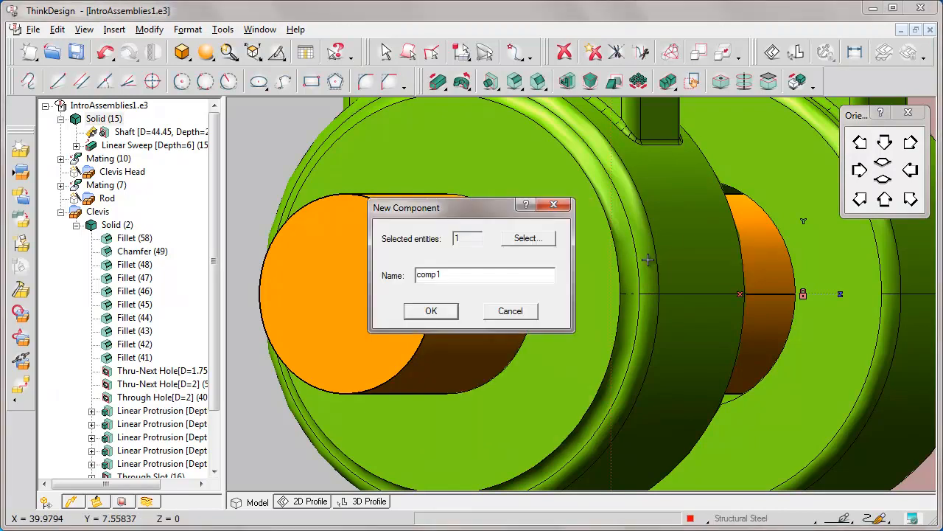
click(444, 275)
key(BackSpace)
text(Clevis Pin2)
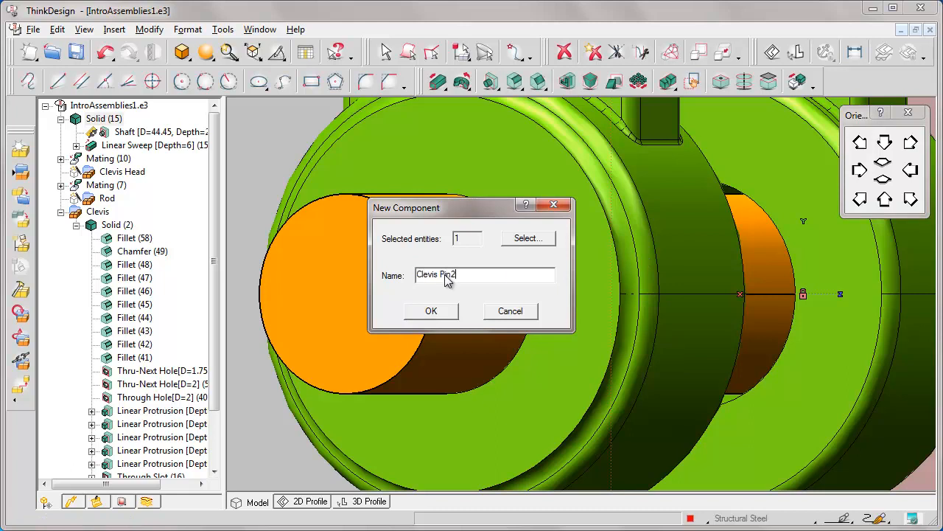
click(431, 310)
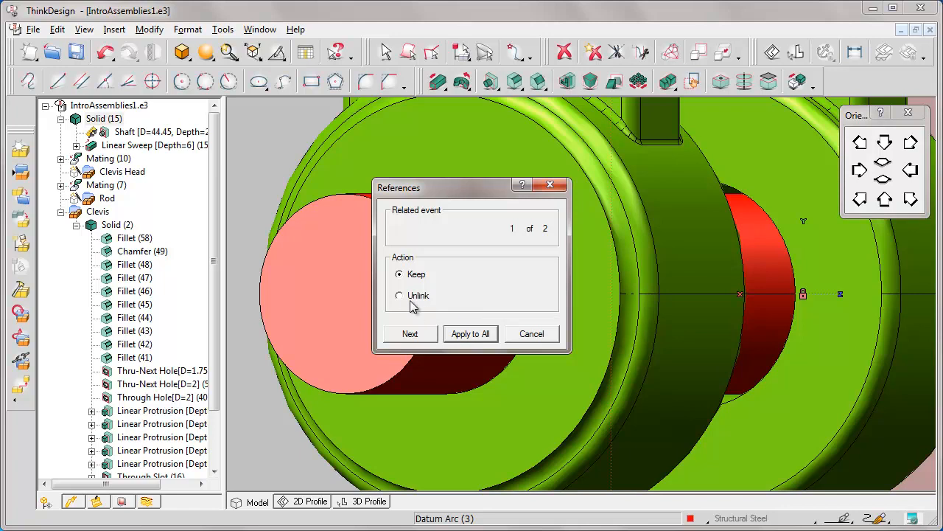
Unlink both related references of the new pin component from the assembly geometry
click(399, 296)
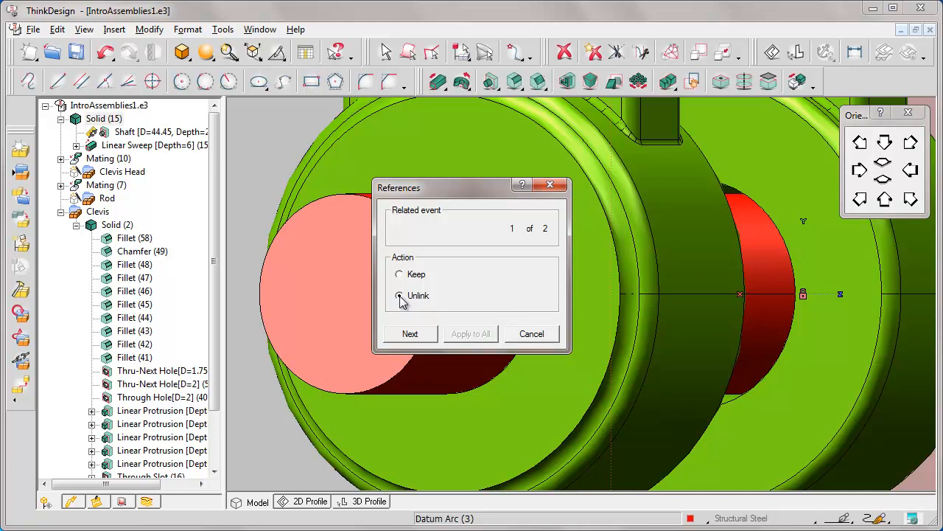
click(411, 335)
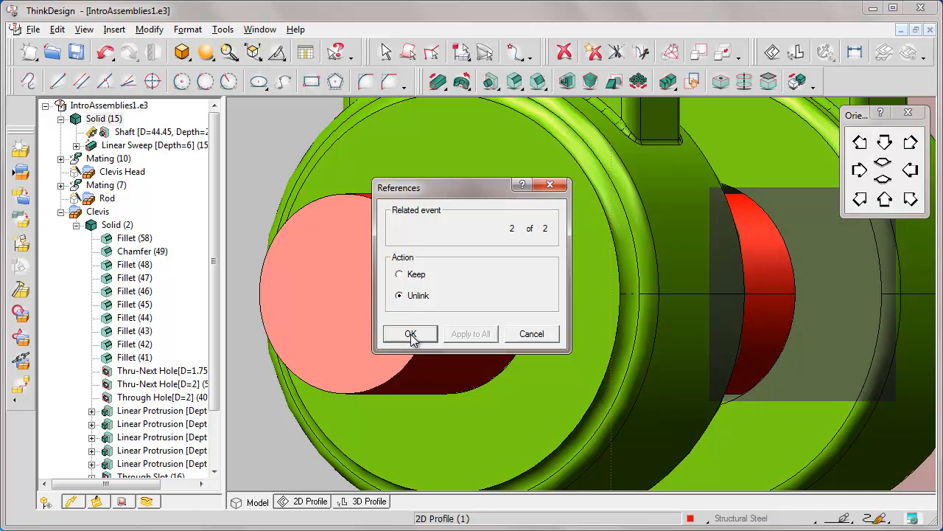
click(410, 334)
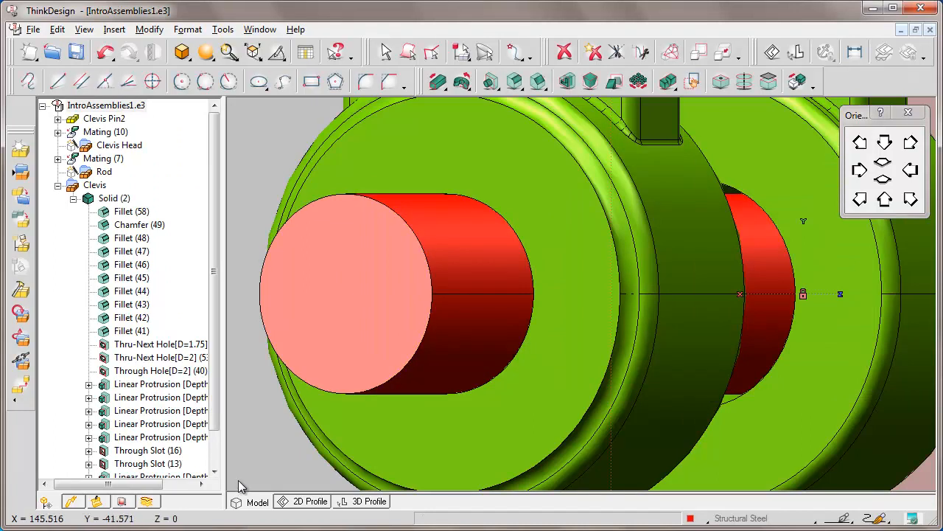
Move the new pin component out of the clevis holes, past the boss on its head side
key(Home)
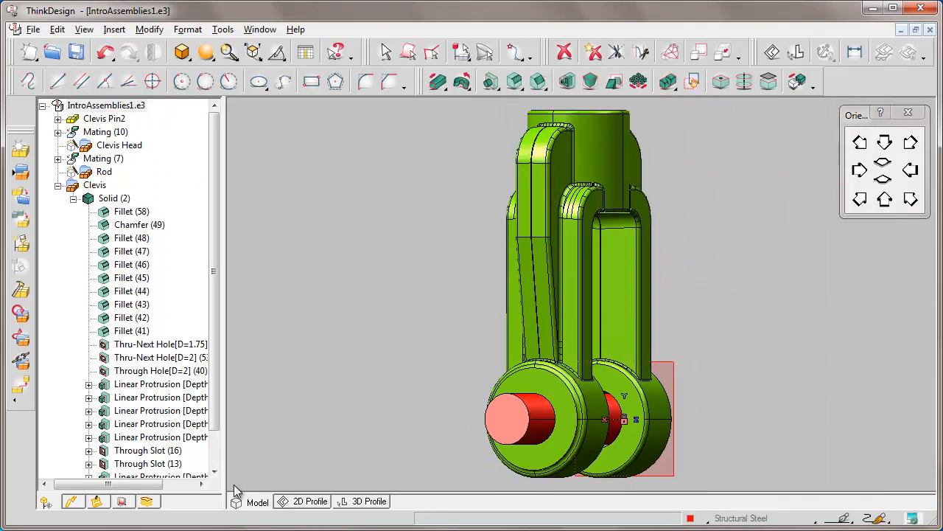
click(885, 144)
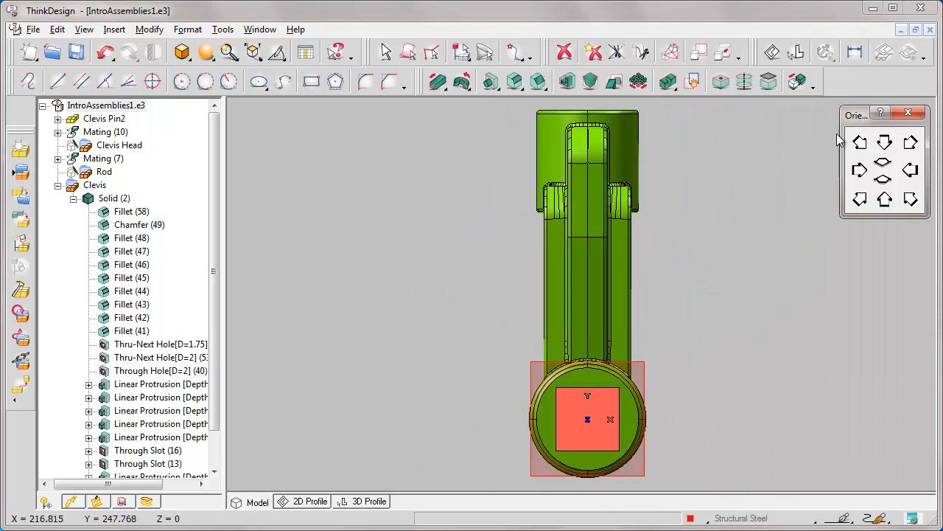
key(Right)
key(Right)
key(Right)
key(Right)
key(Right)
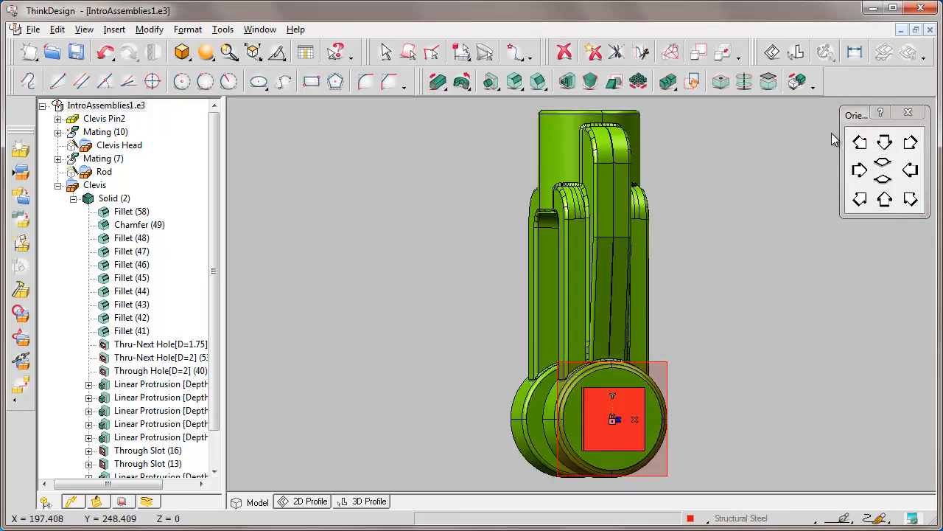
key(Down)
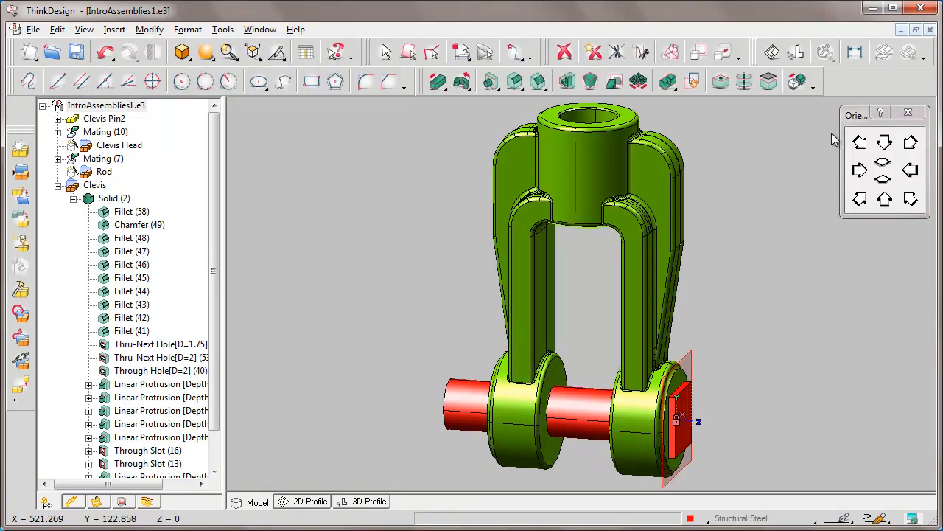
drag(453, 406, 741, 435)
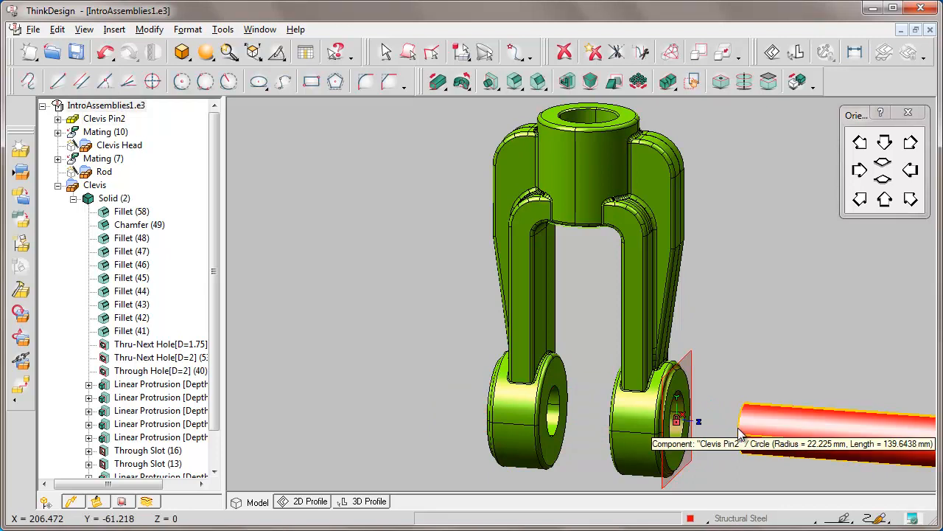
middle_click(234, 484)
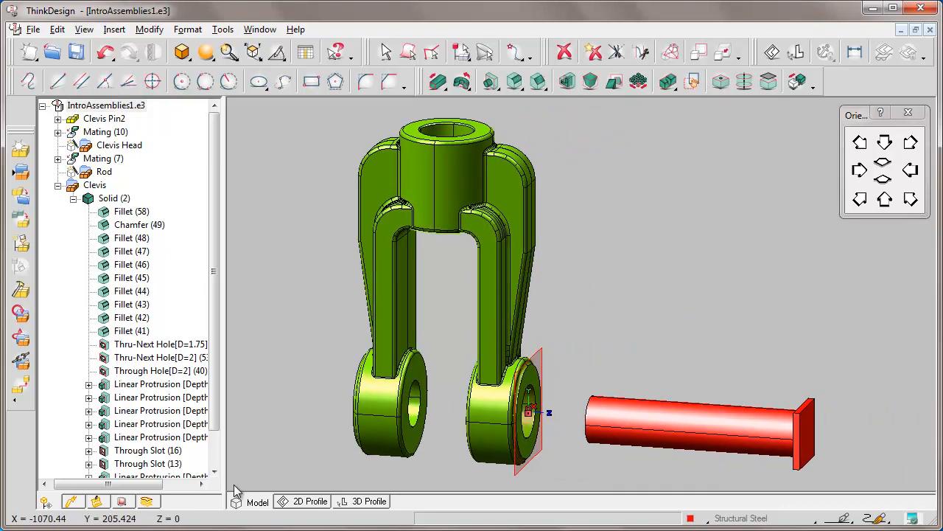
Make the moved pin component an external reference saved as Clevis Pin2.e3 in the e-learning folder
right_click(712, 445)
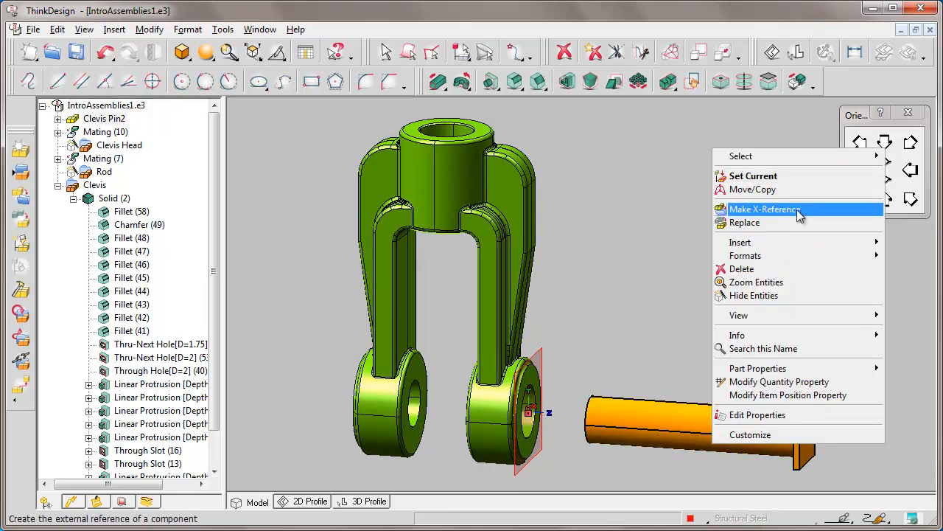
click(767, 210)
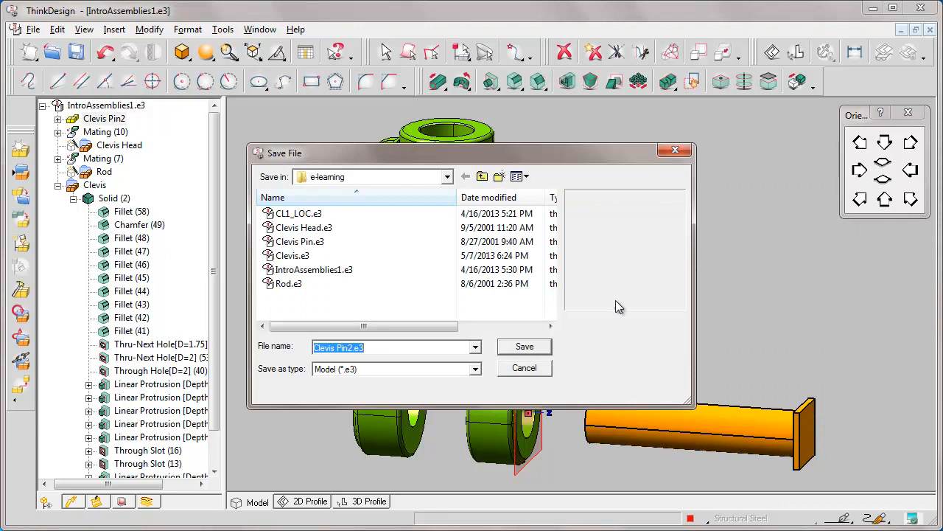
click(524, 347)
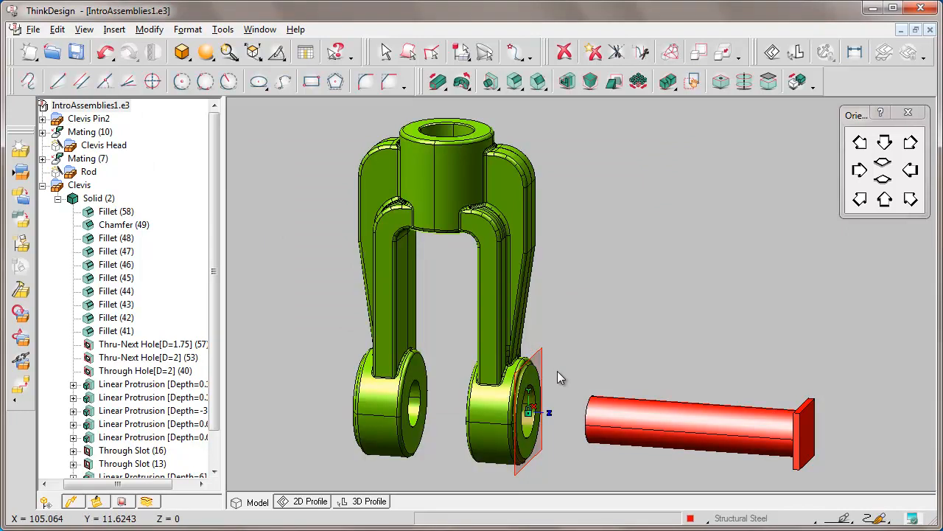
Enable the Local copy option in the component properties of Clevis Pin2
drag(558, 372, 850, 476)
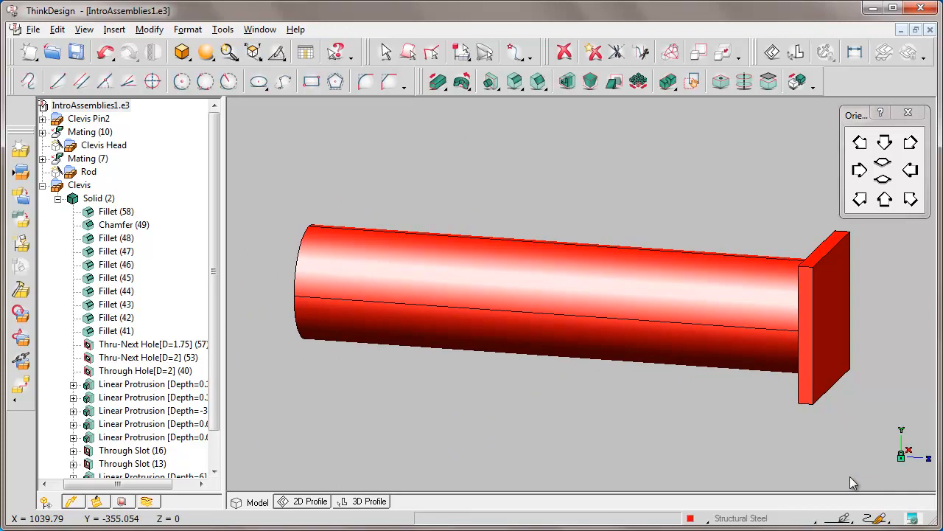
drag(97, 484, 73, 490)
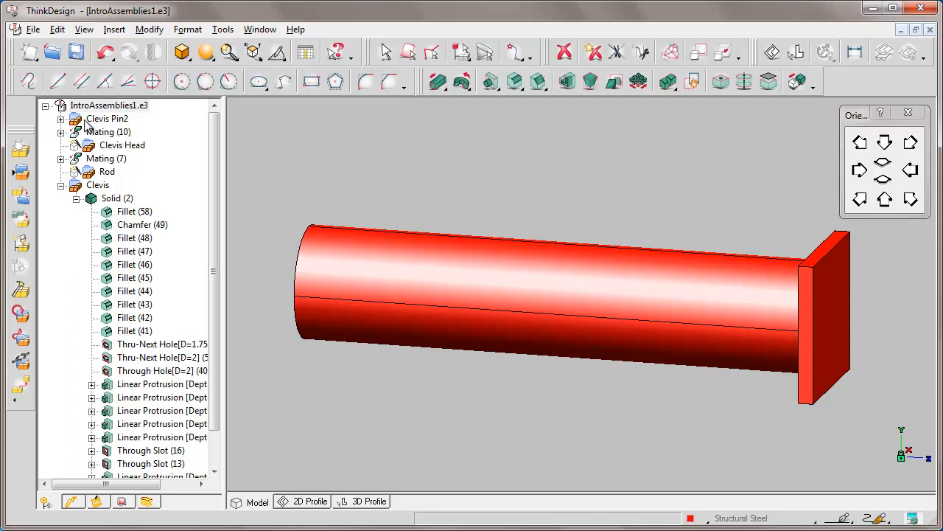
right_click(126, 122)
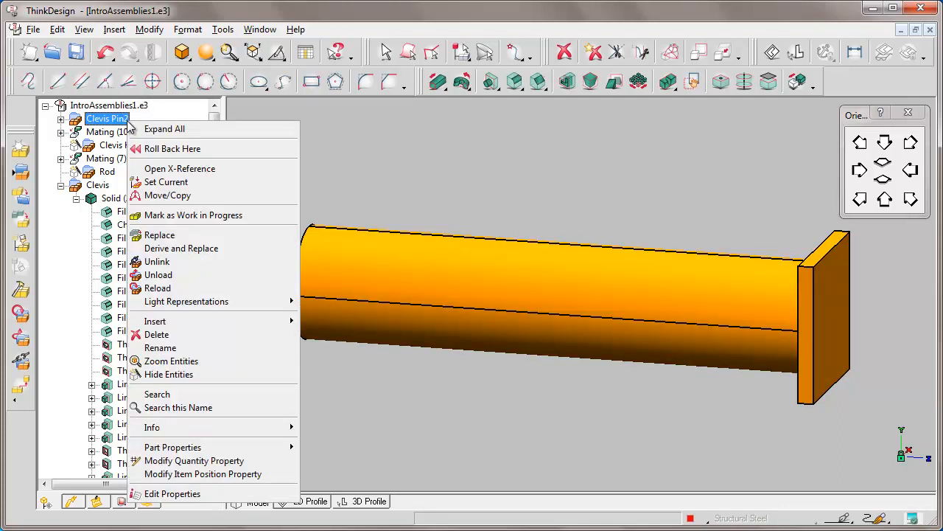
click(229, 494)
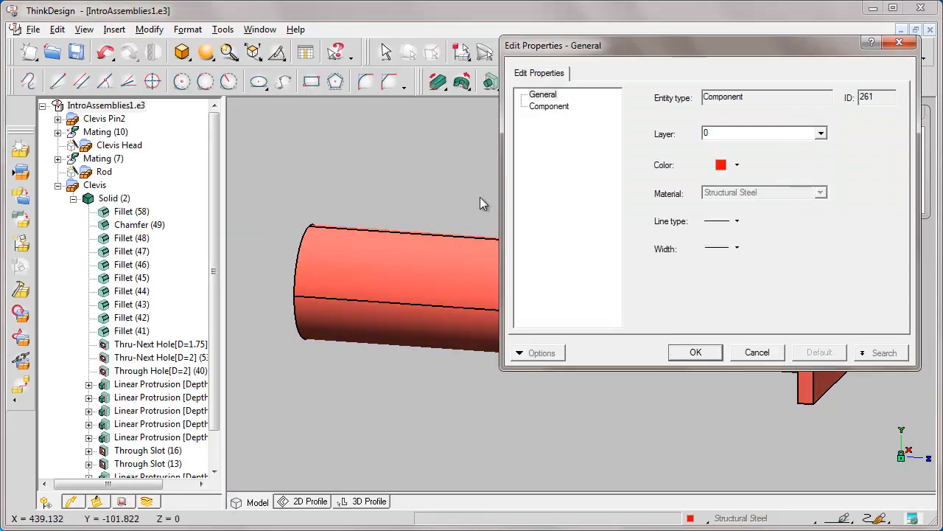
click(549, 107)
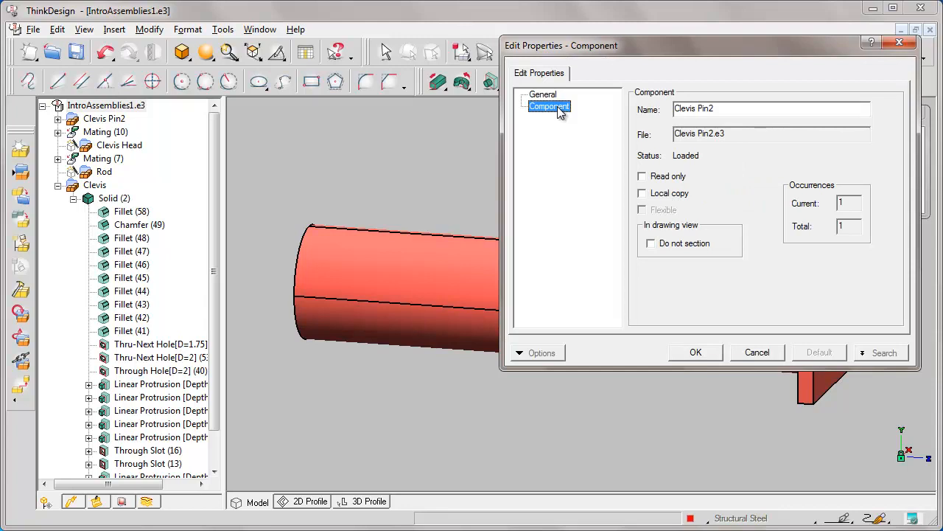
click(642, 194)
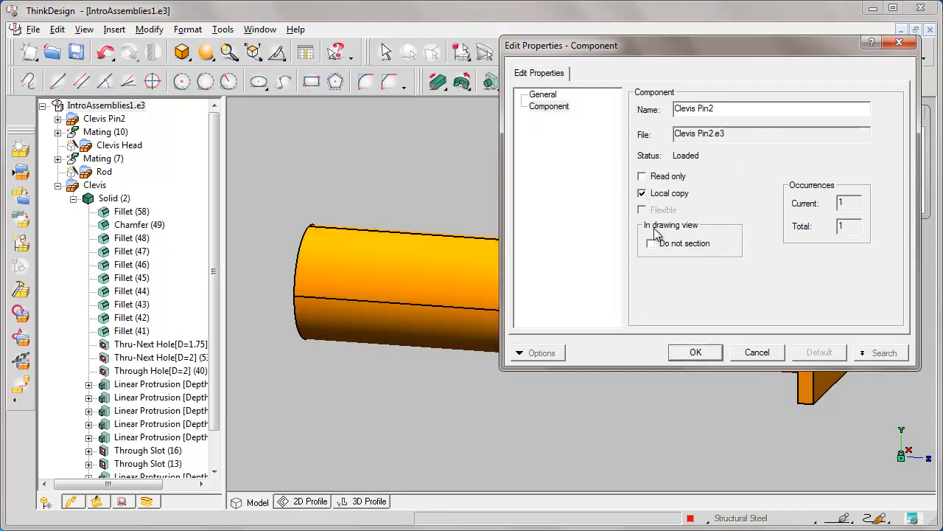
click(696, 352)
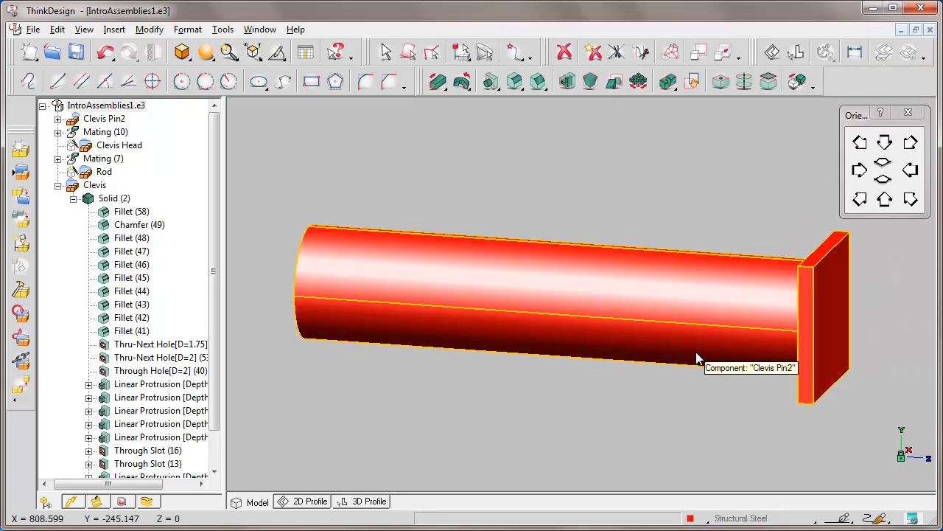
Save the assembly under the new name Assy1 in the e-learning folder and close it
drag(95, 485, 72, 485)
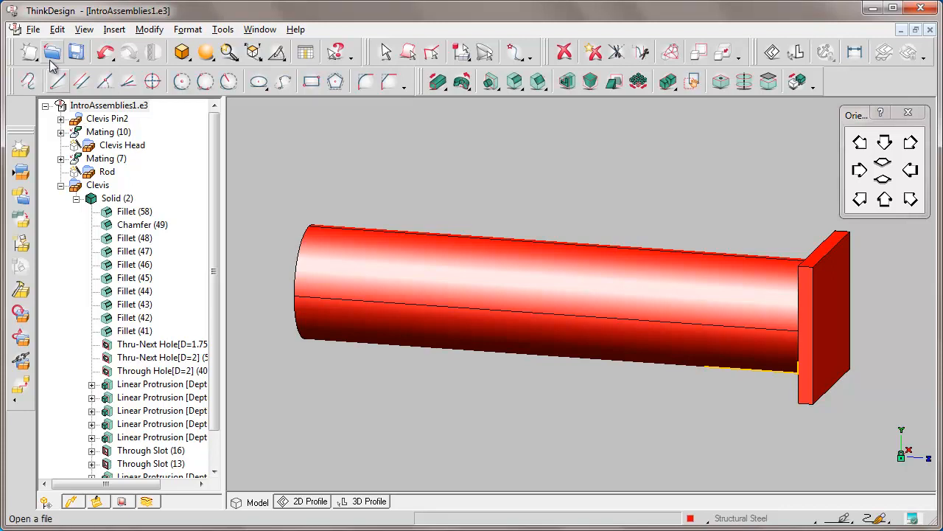
click(33, 30)
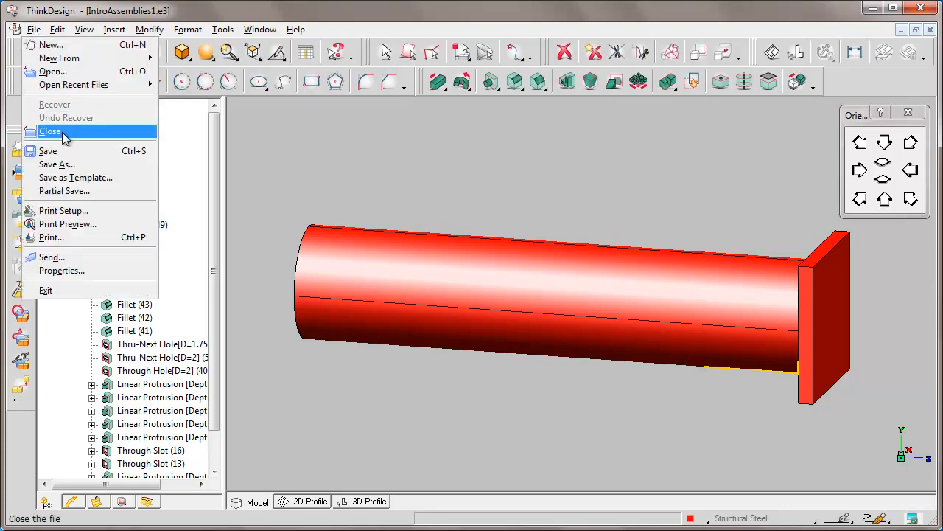
click(63, 164)
key(BackSpace)
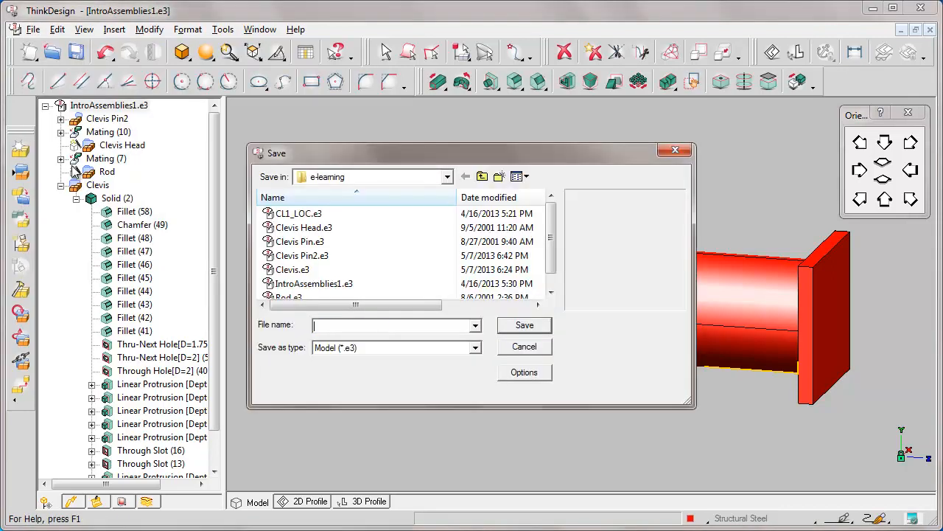
text(Assy1)
click(525, 325)
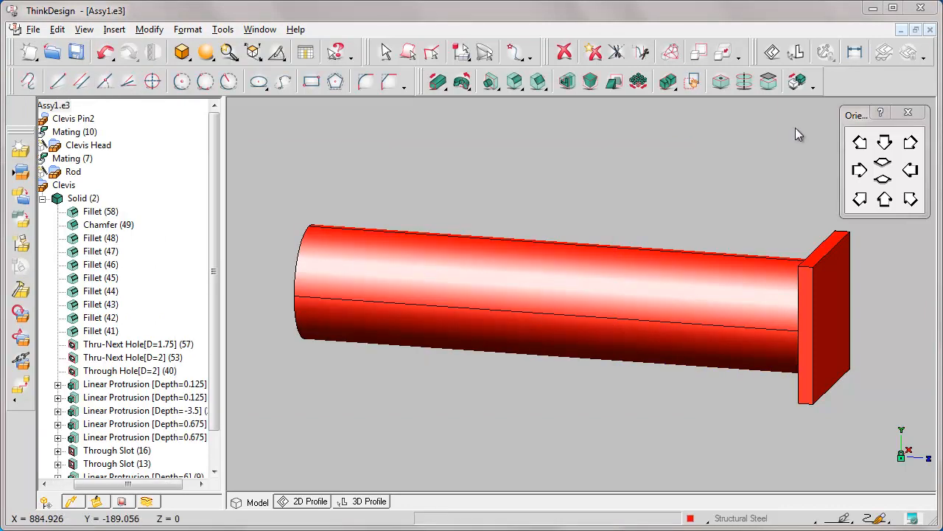
click(930, 30)
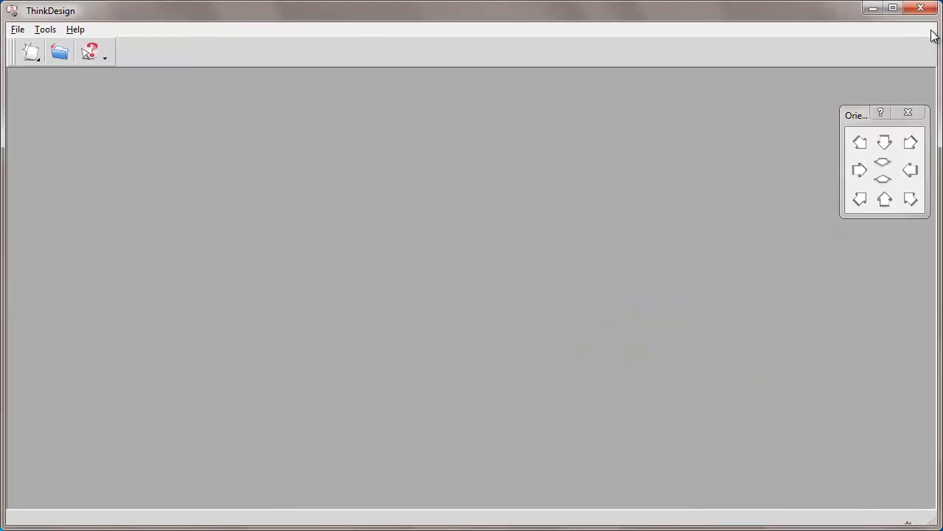
Open the Clevis Pin2 model file from the e-learning folder
click(60, 54)
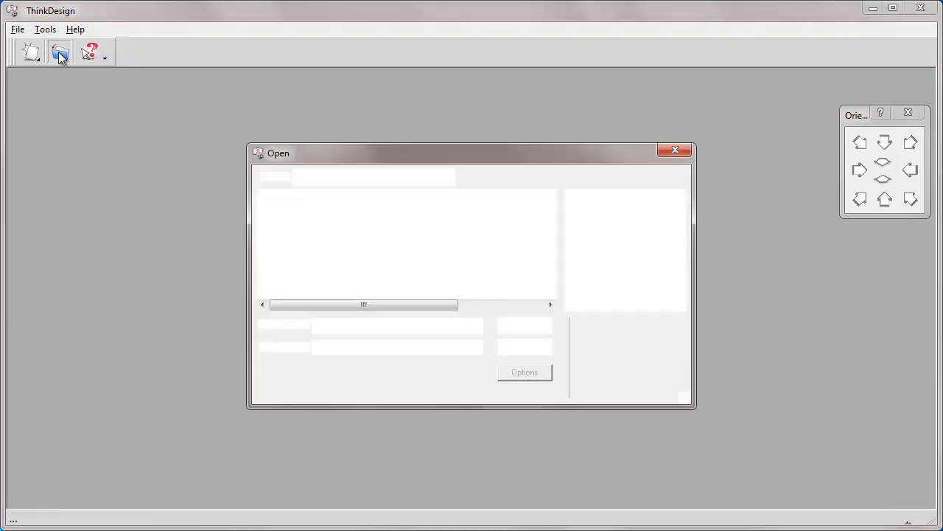
text(Clevis Pin2)
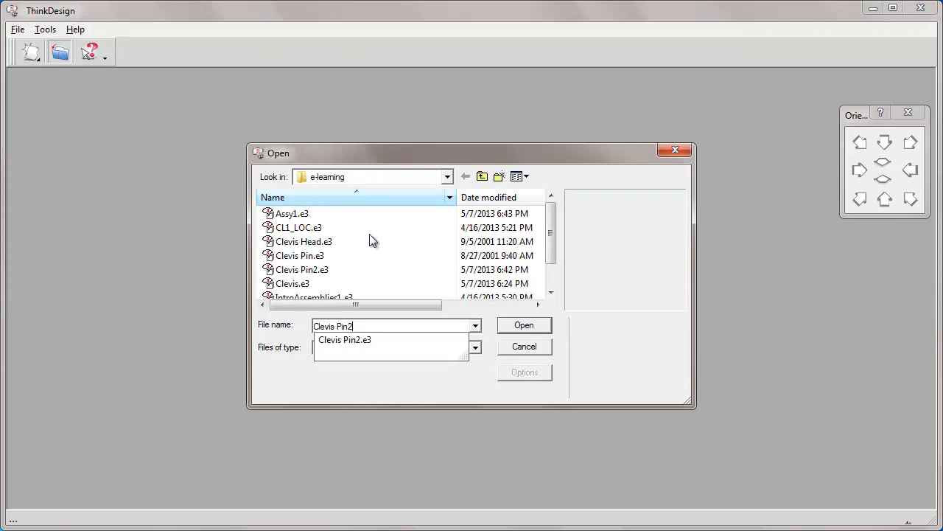
click(524, 325)
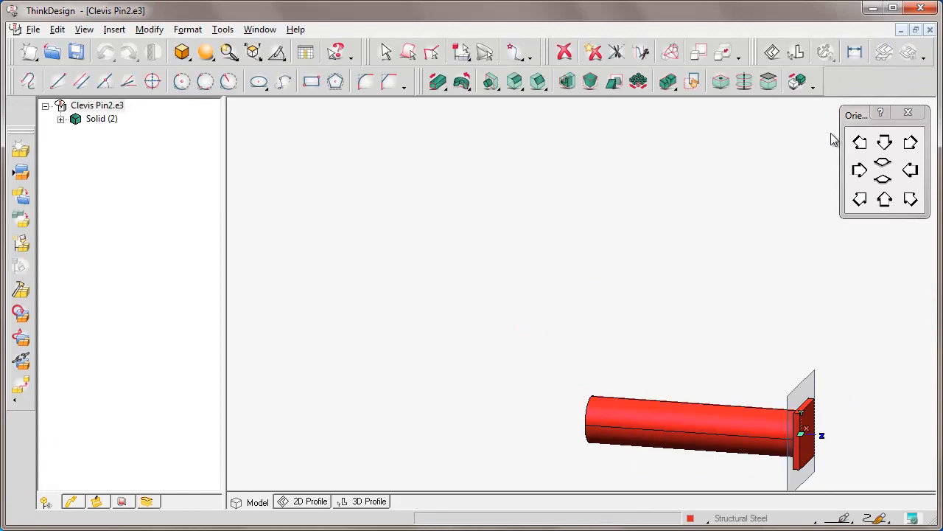
Set up a simple through-all hole on the shaft's free end face, with For screw turned off and a diameter of 20 mm
key(F3)
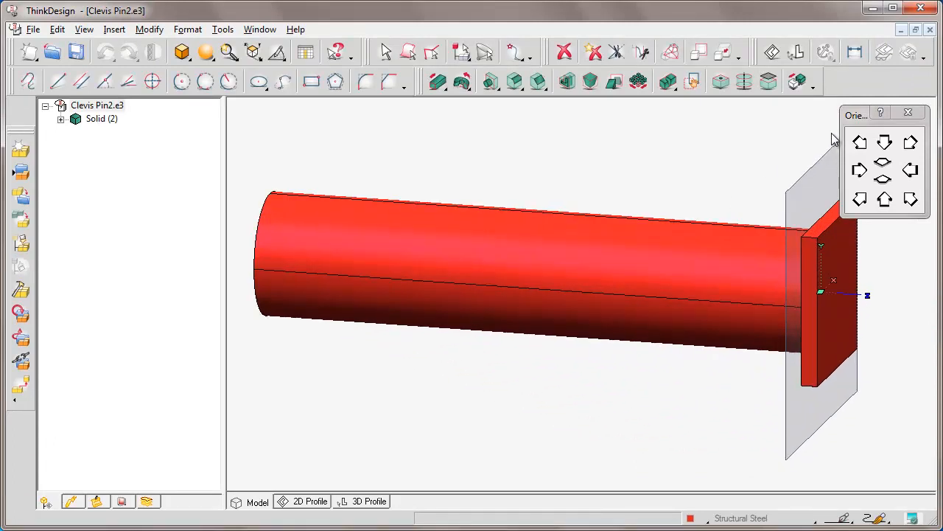
click(885, 199)
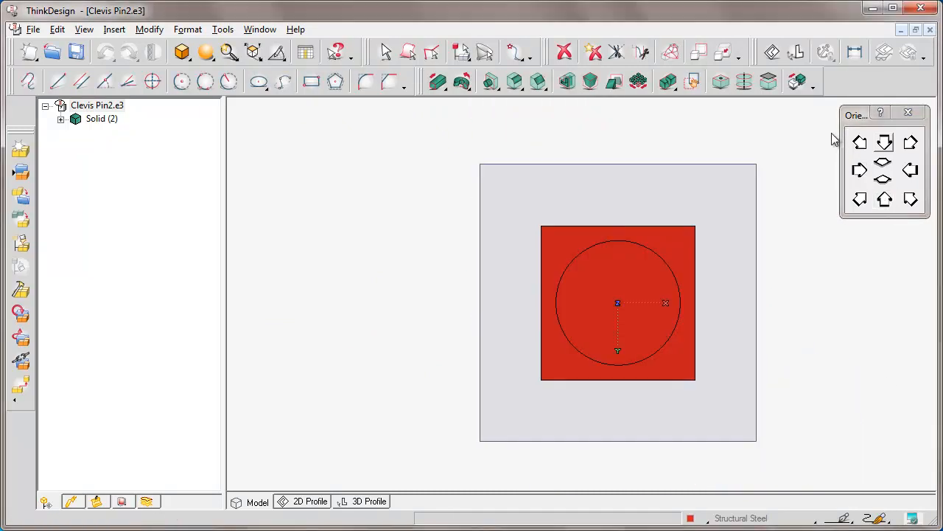
key(Left)
key(Left)
key(Down)
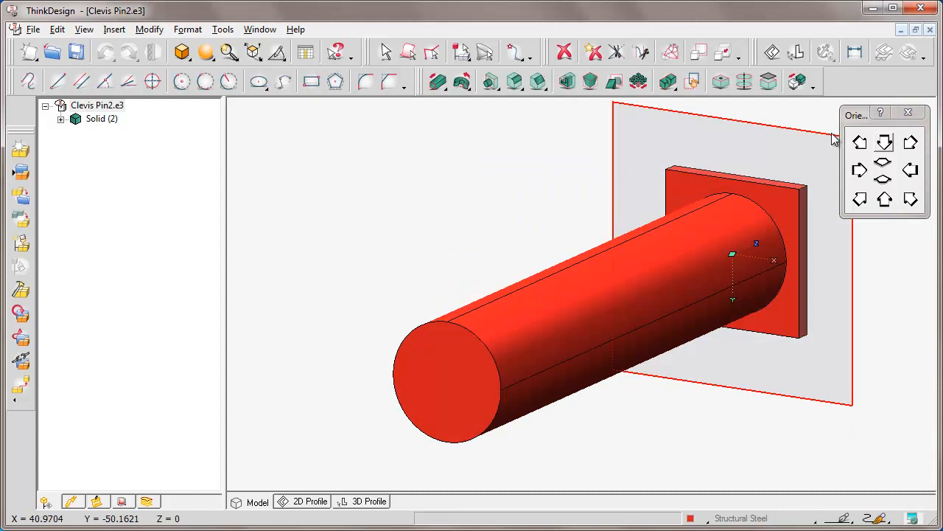
click(499, 88)
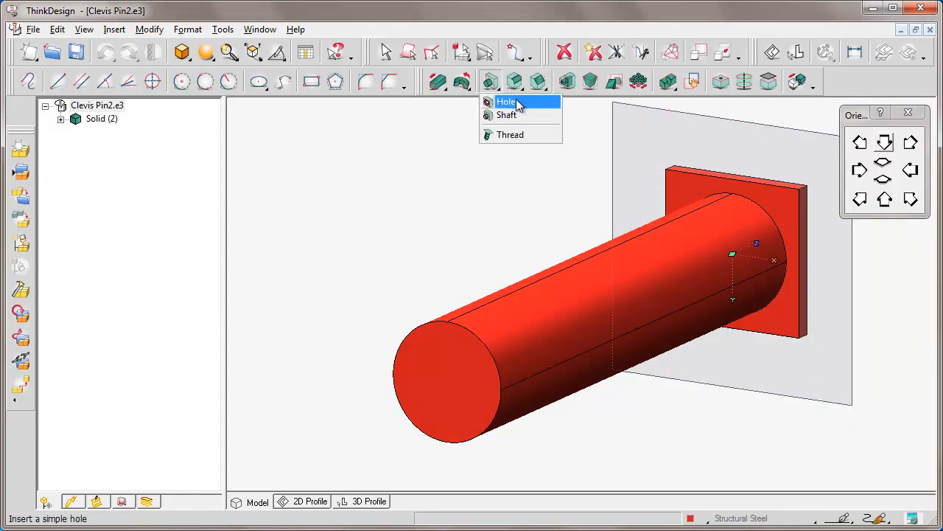
click(522, 102)
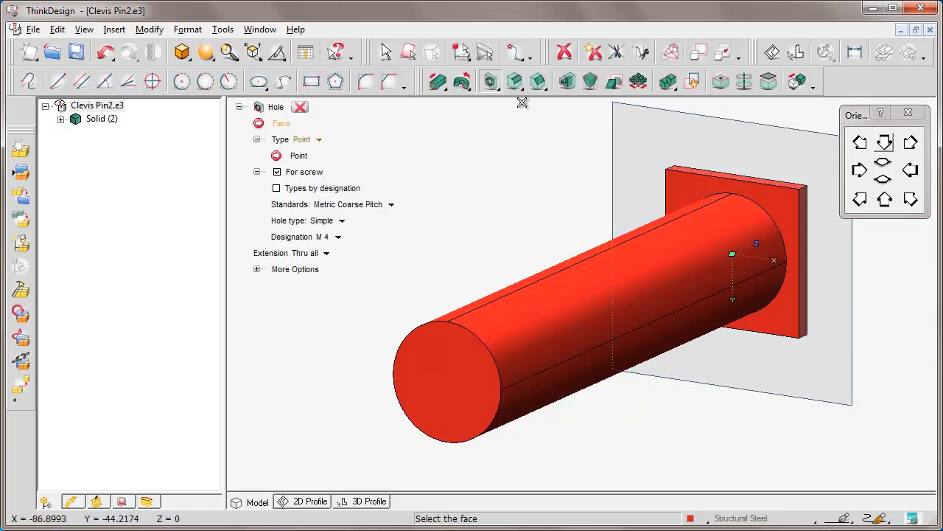
click(277, 172)
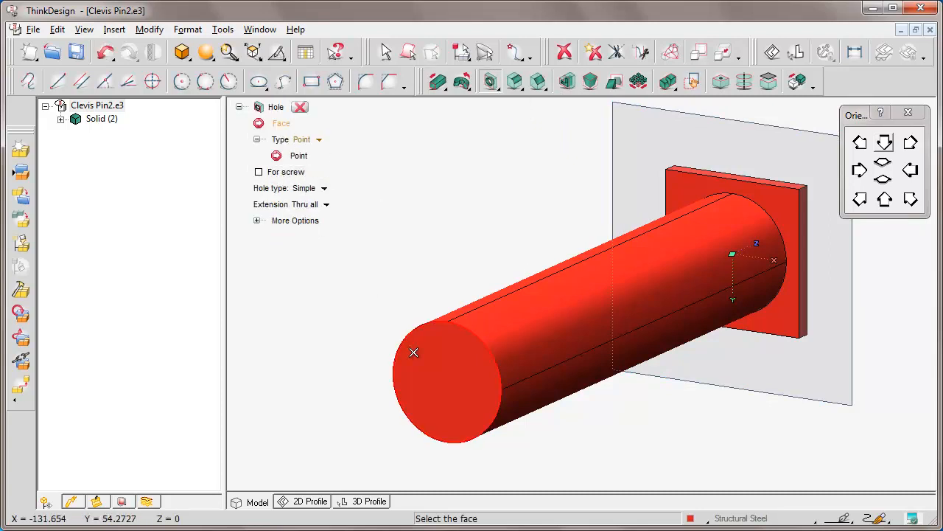
click(442, 389)
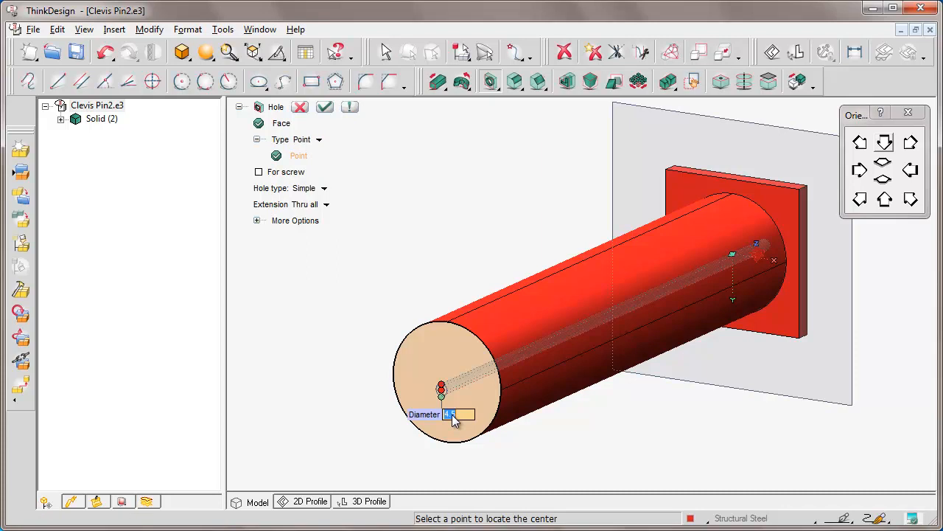
text(20)
key(Return)
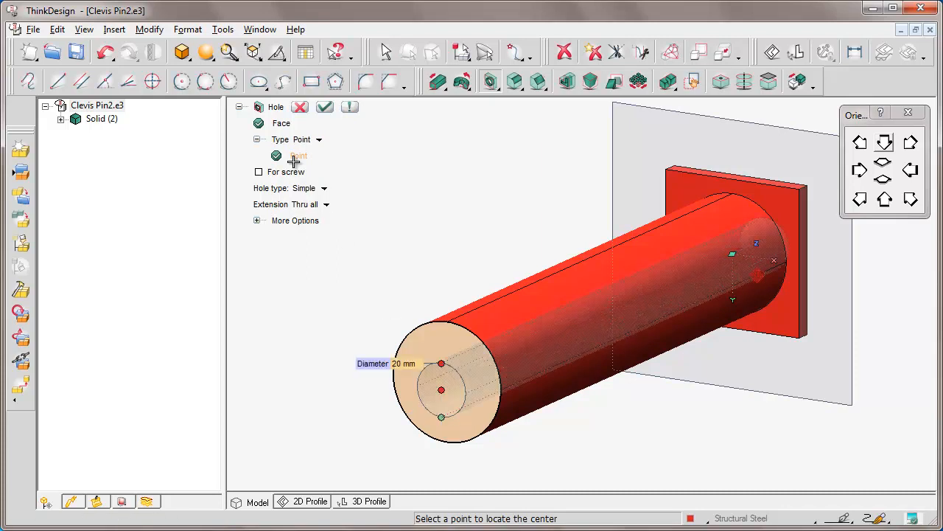
Reset the hole's location point, place it at the centre of the shaft's circular end face and create the hole
right_click(295, 158)
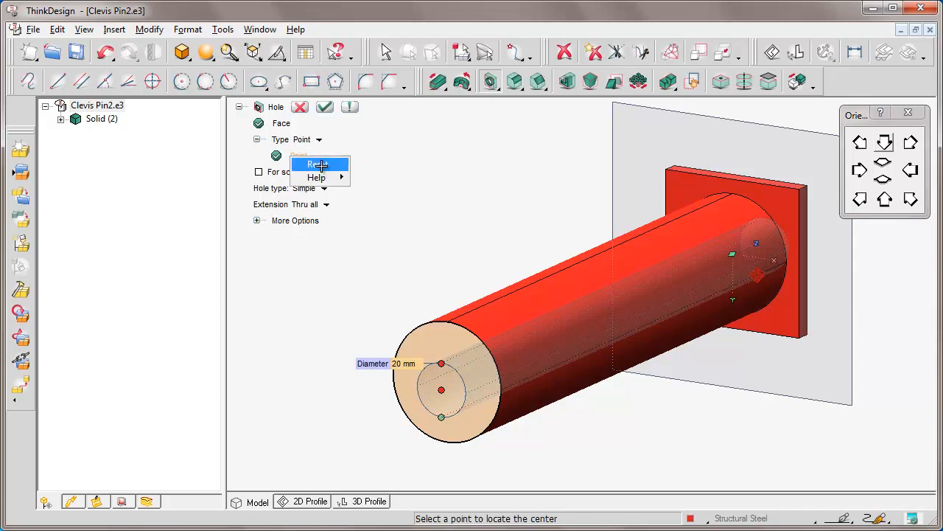
click(319, 165)
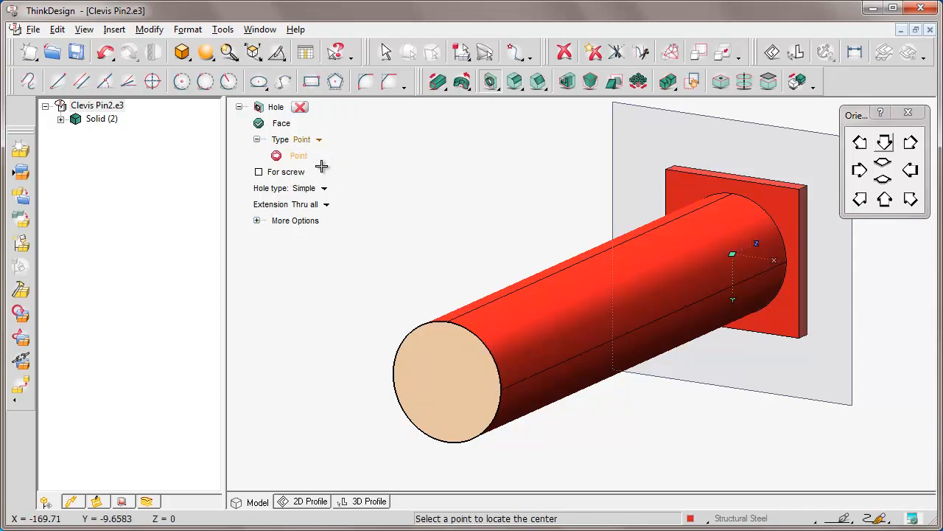
click(489, 357)
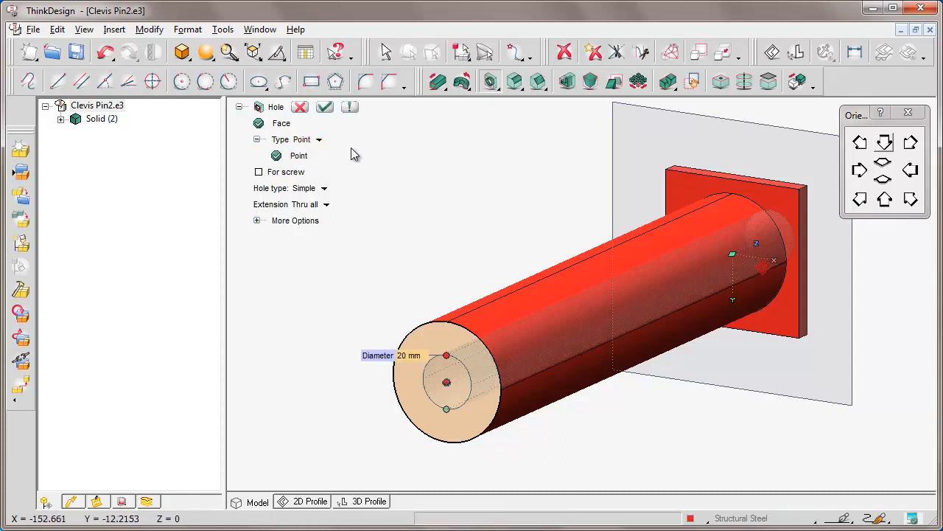
click(325, 107)
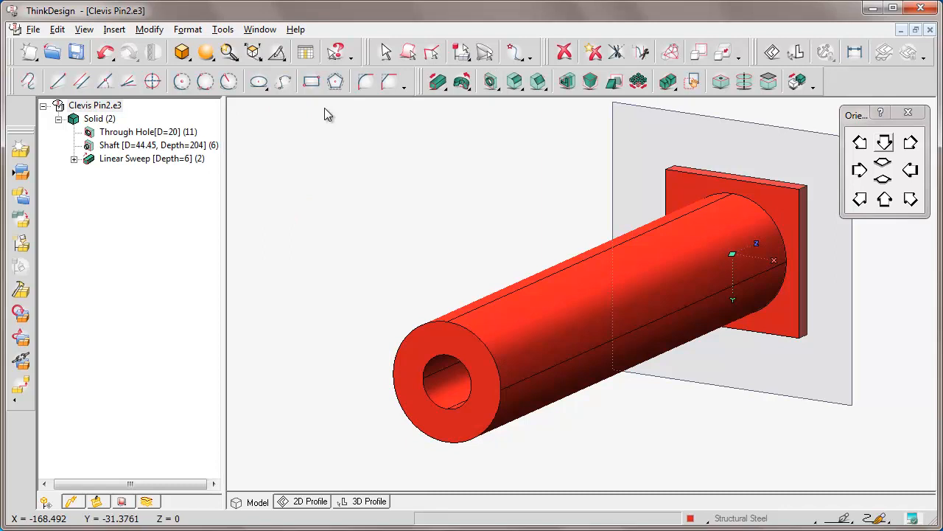
Save the modified Clevis Pin2 model and close it
click(34, 29)
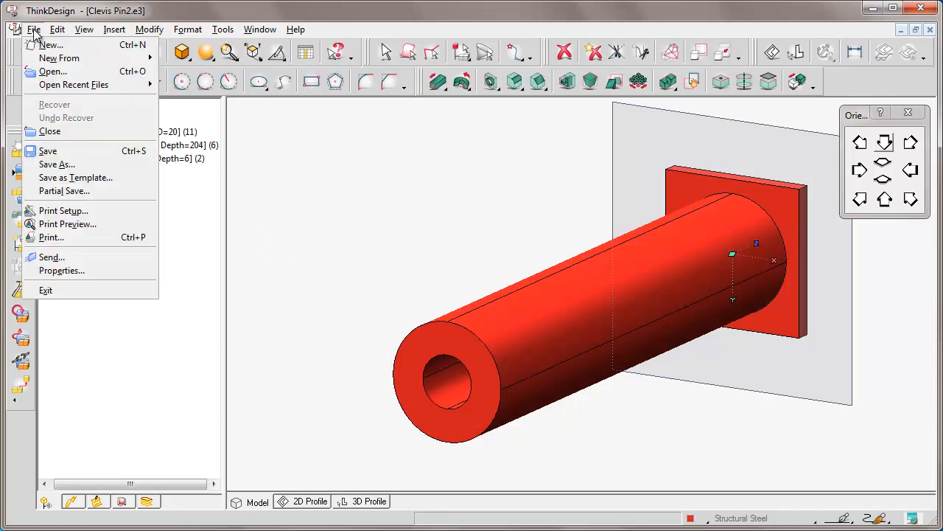
click(63, 151)
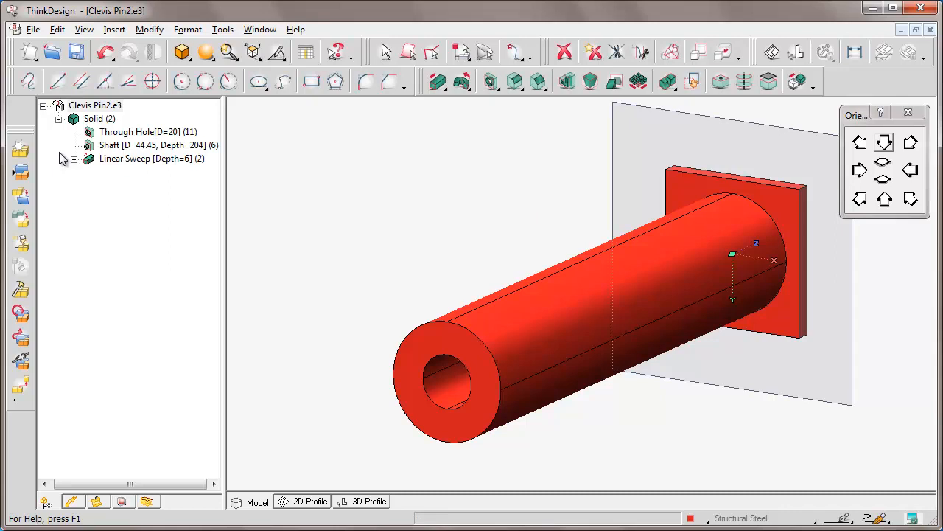
click(930, 29)
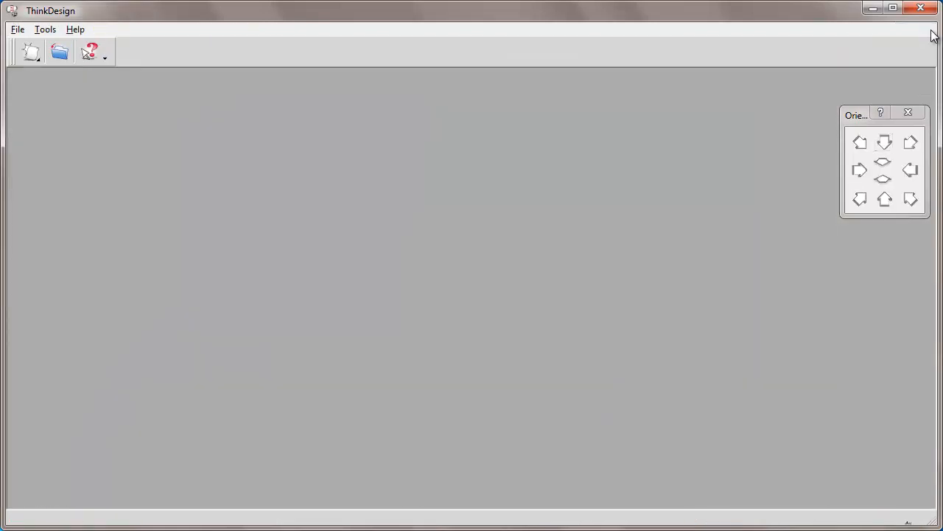
Open the Assy1 assembly from the e-learning folder
click(60, 54)
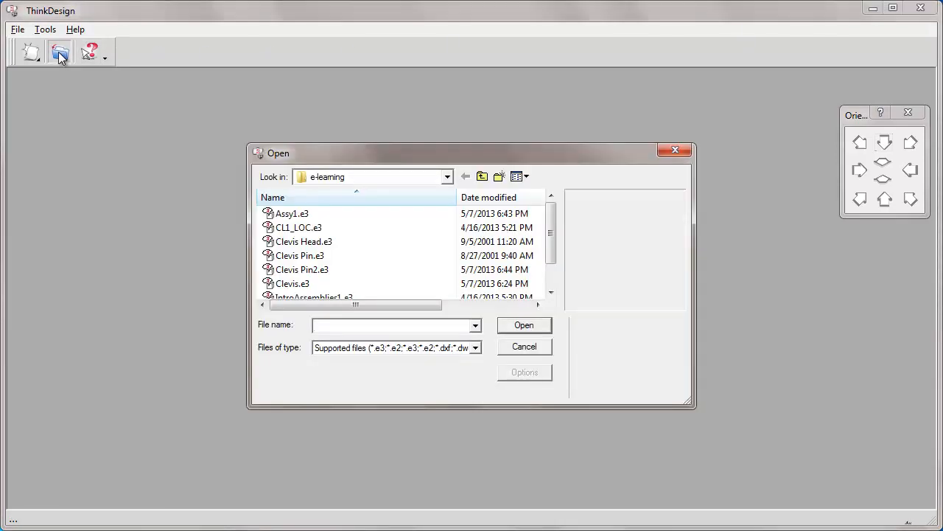
text(Assy1)
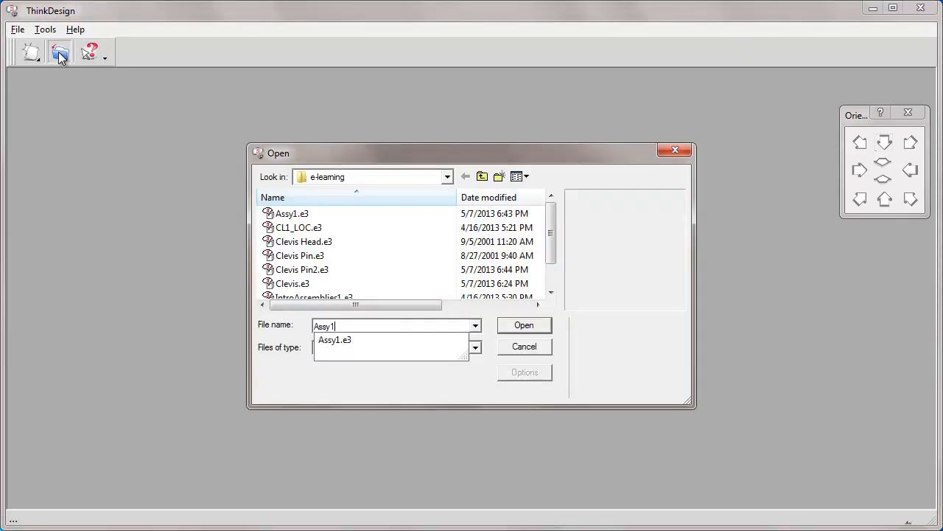
click(524, 325)
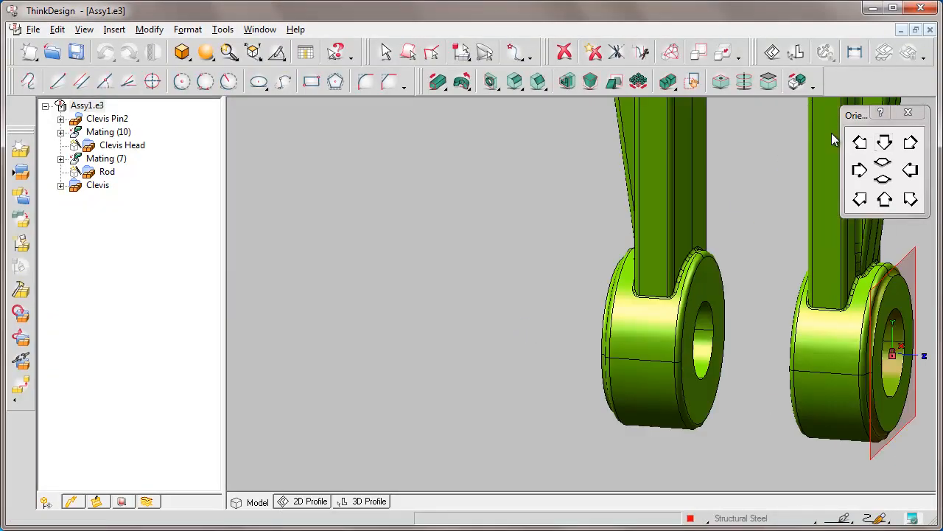
Turn off the Local copy property of the Clevis Pin2 component and reload its X-reference
click(885, 200)
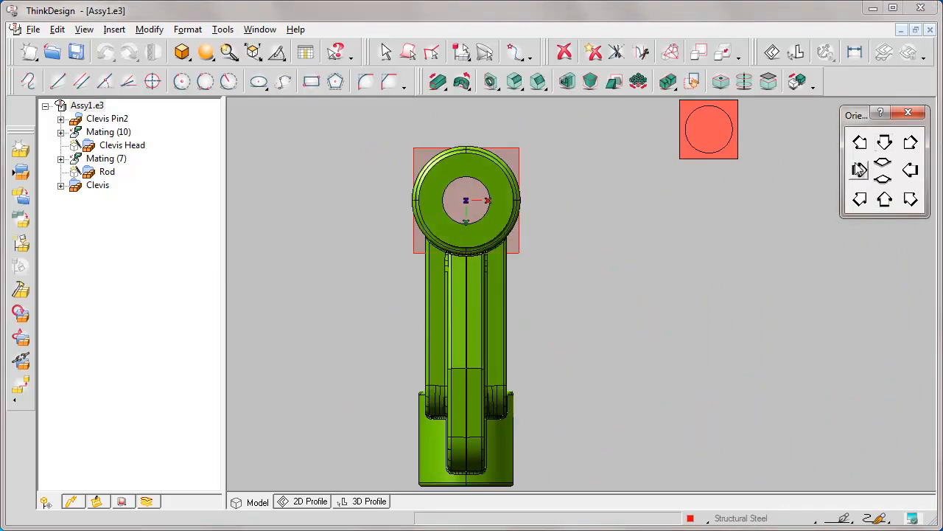
key(Left)
key(Left)
key(Down)
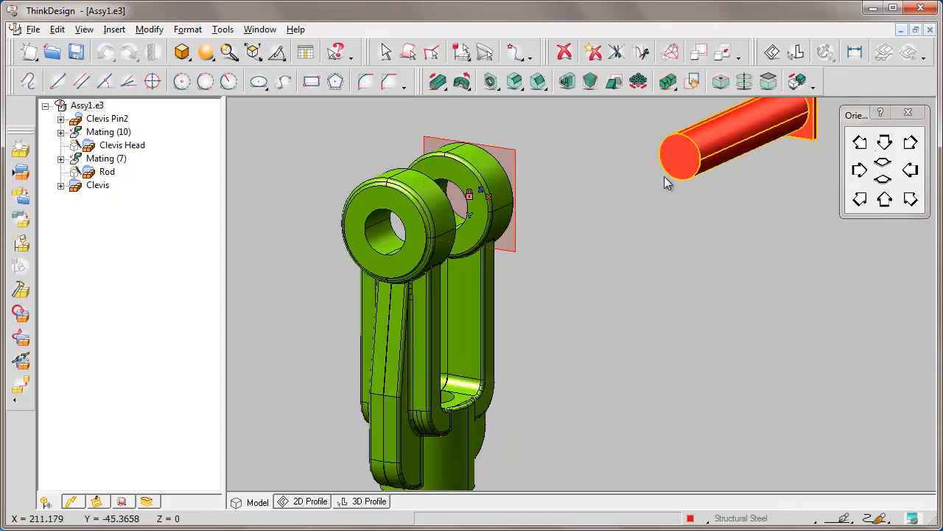
middle_drag(665, 182, 558, 219)
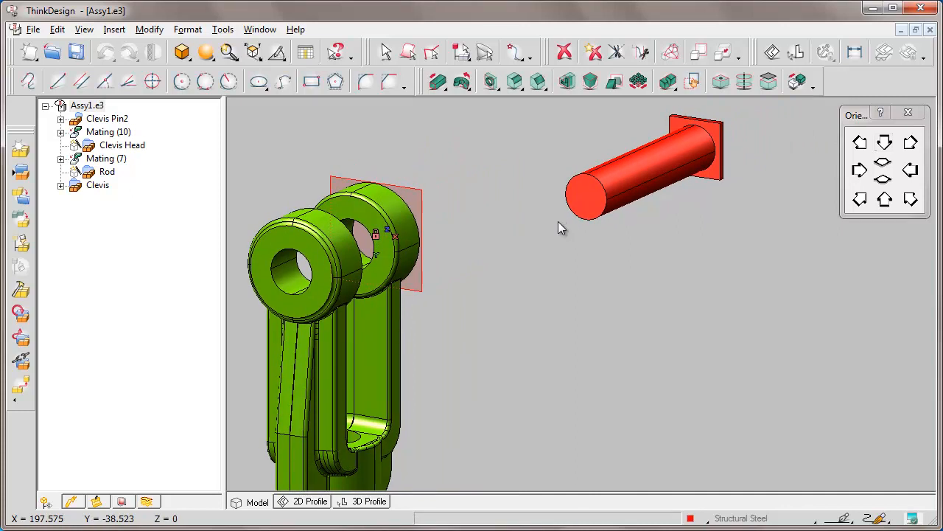
right_click(117, 121)
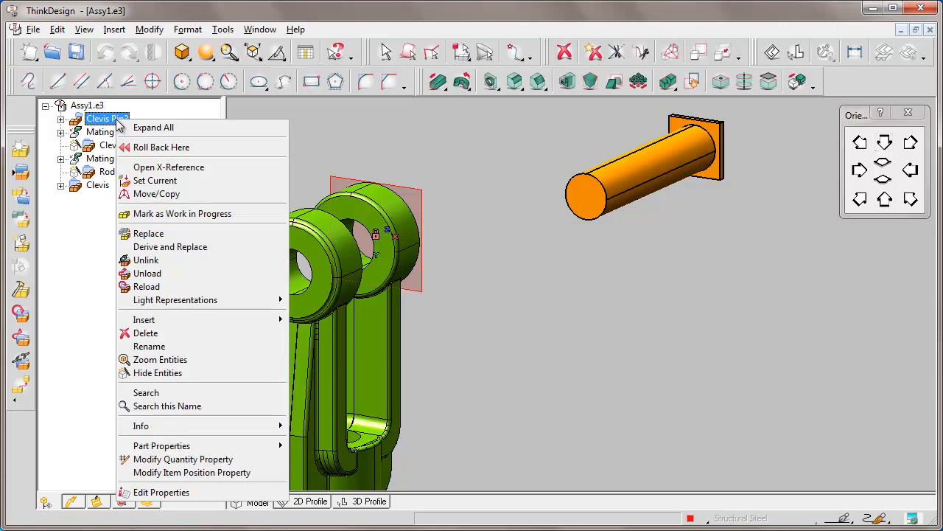
click(217, 492)
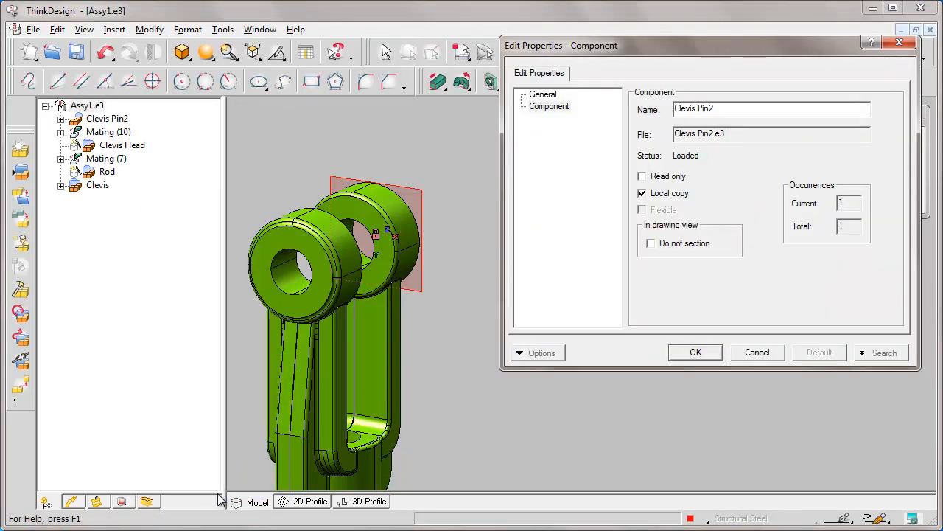
click(642, 194)
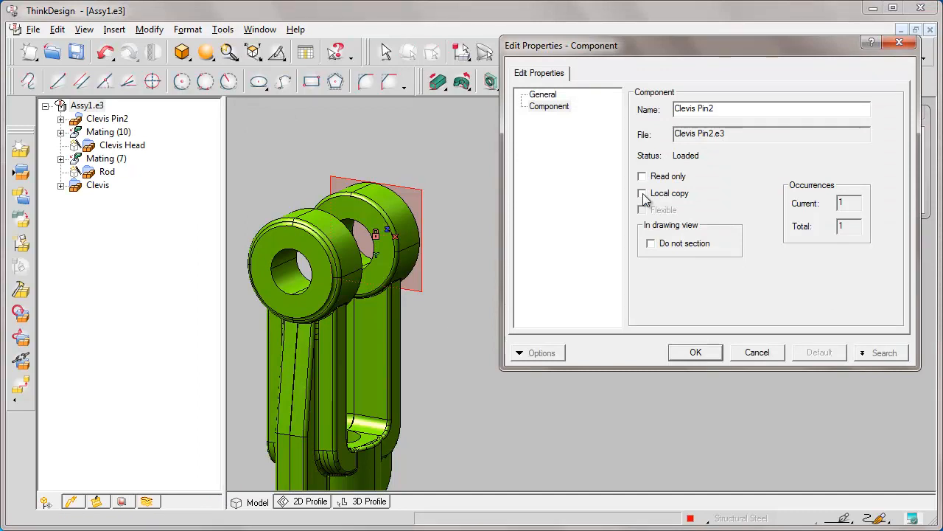
click(695, 352)
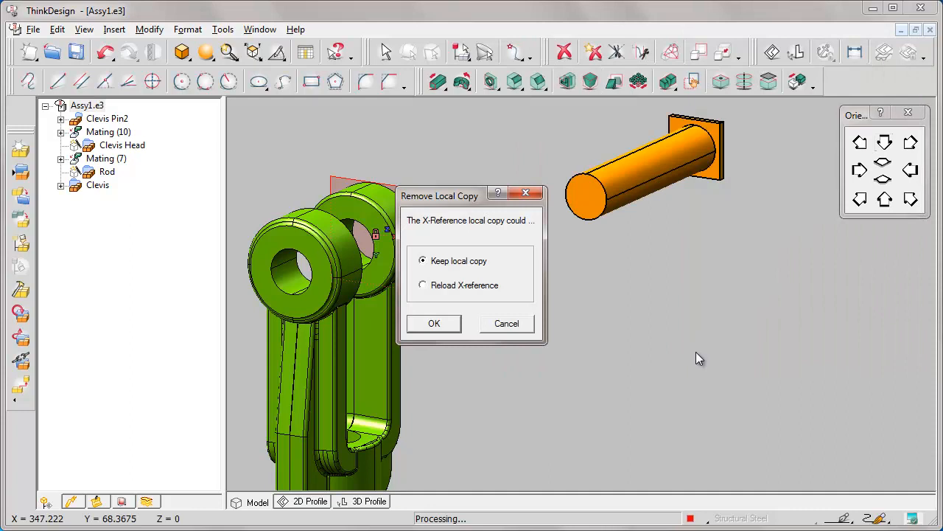
click(424, 285)
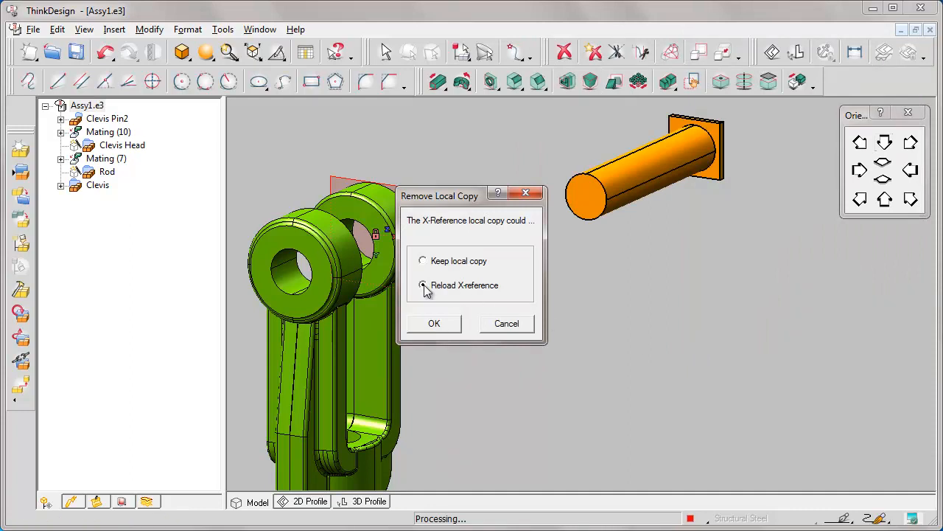
click(434, 323)
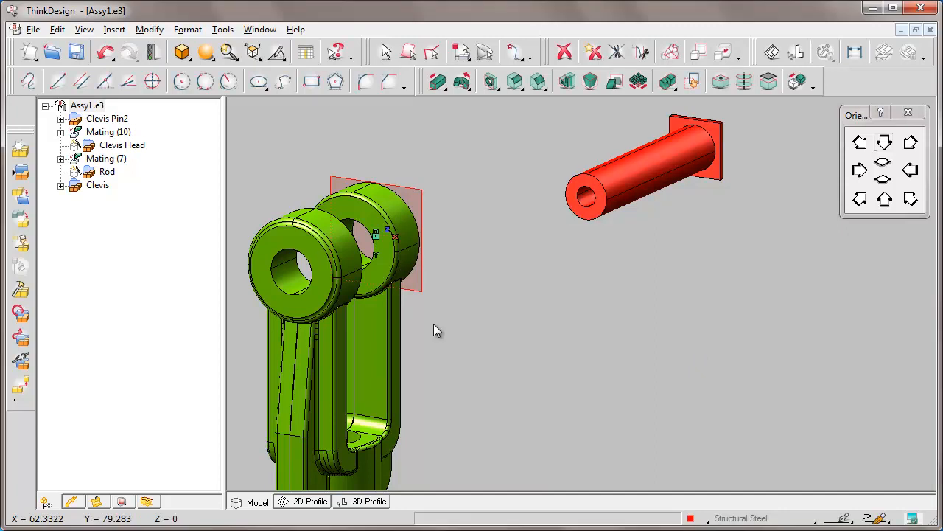
Delete the Clevis Pin2 component from the assembly
click(630, 180)
key(Delete)
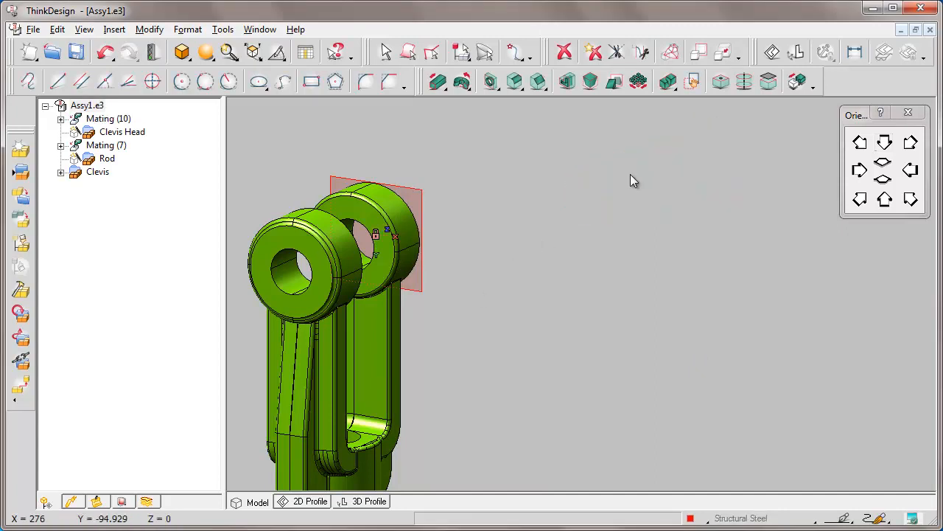
Unhide the Rod and Clevis Head components in the assembly
right_click(117, 160)
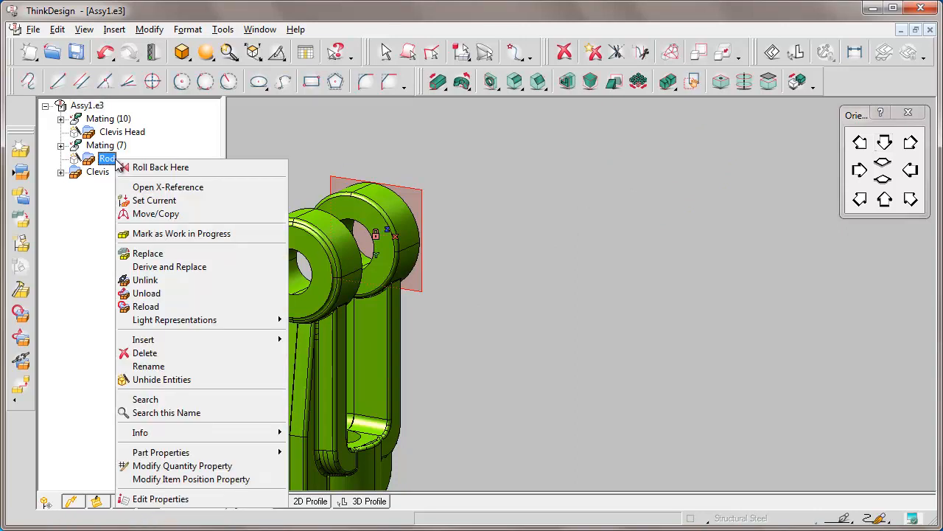
click(193, 379)
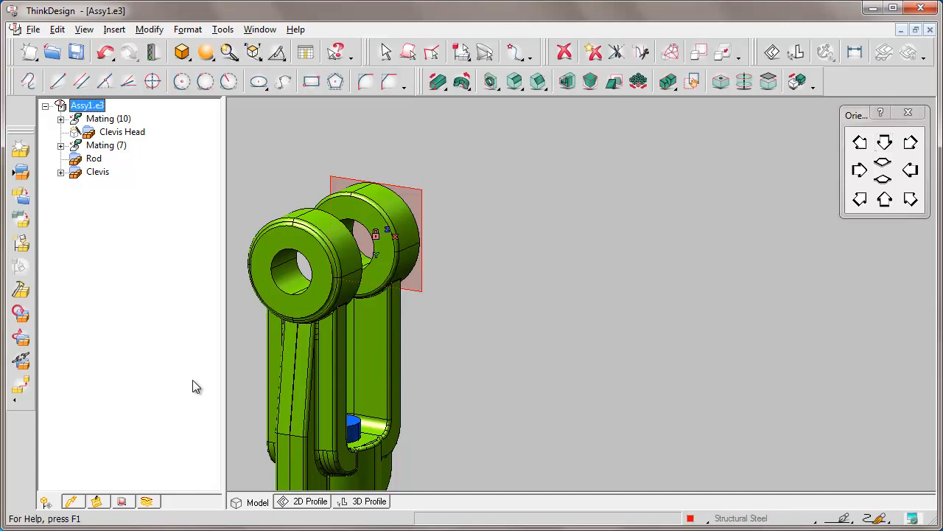
click(831, 133)
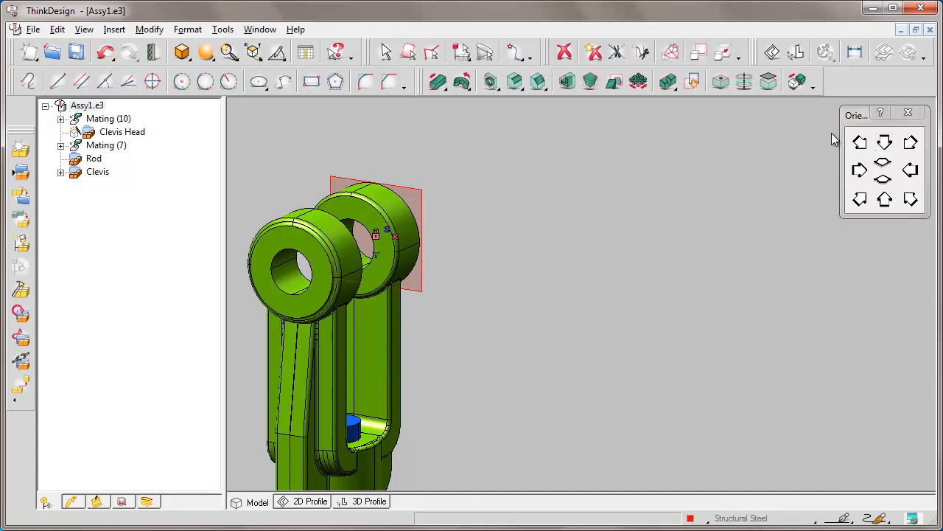
key(F6)
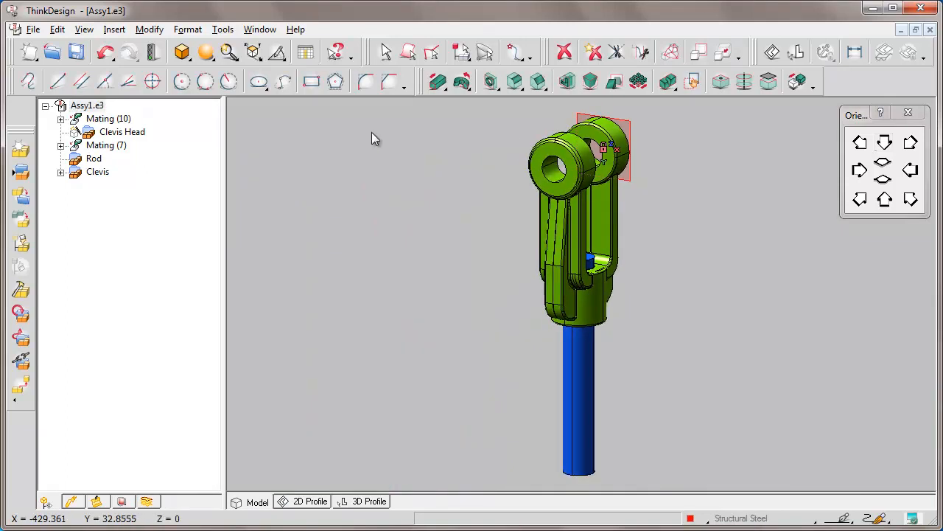
right_click(146, 133)
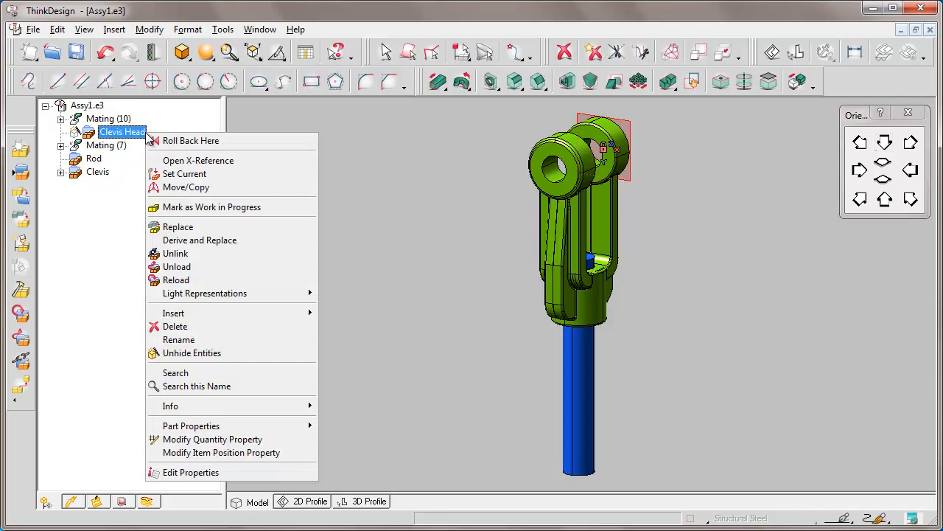
click(221, 353)
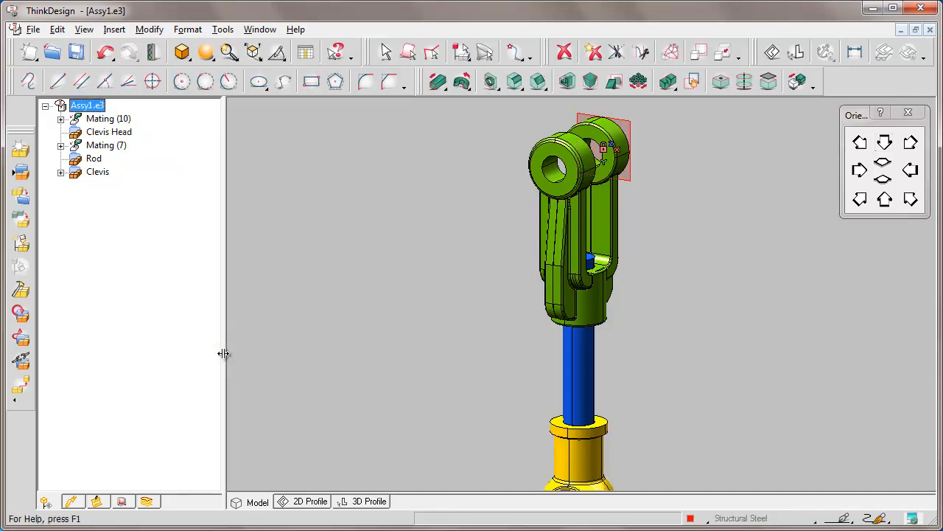
Try to derive and replace the Clevis Head component
click(885, 144)
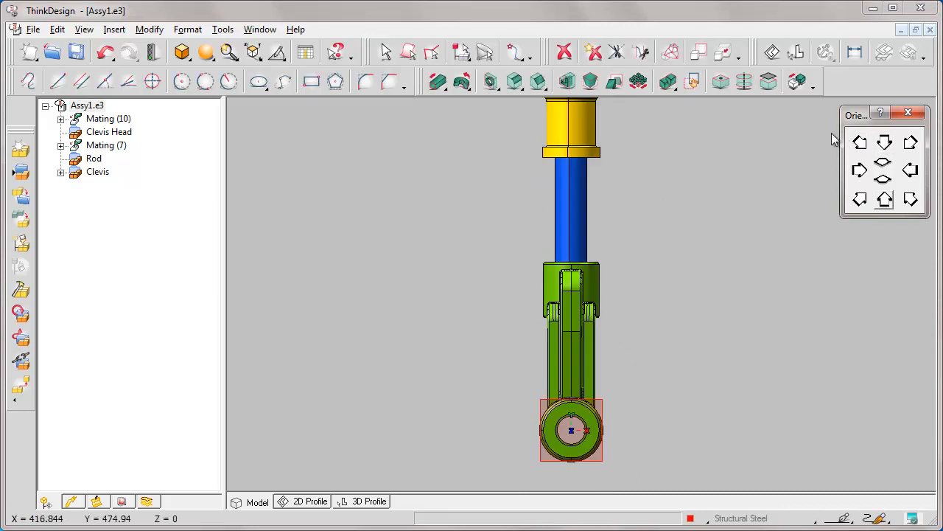
key(Left)
key(Down)
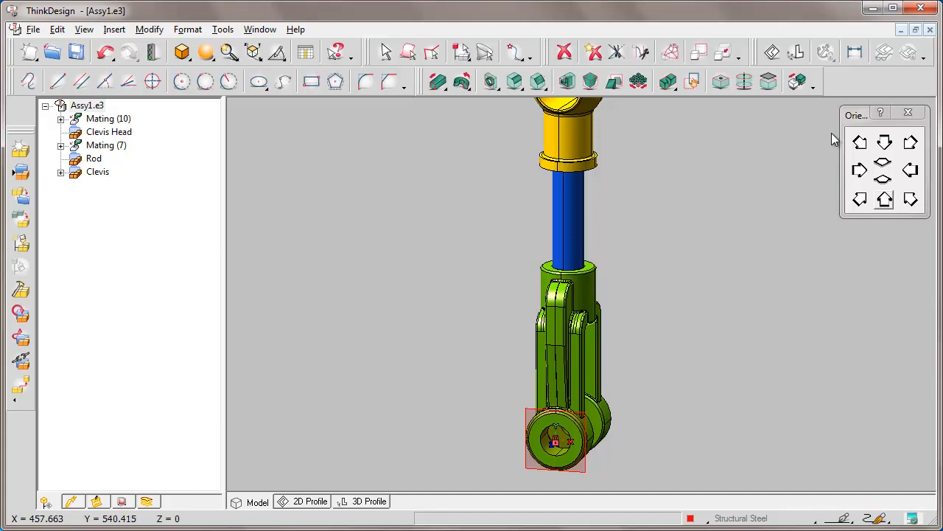
key(Home)
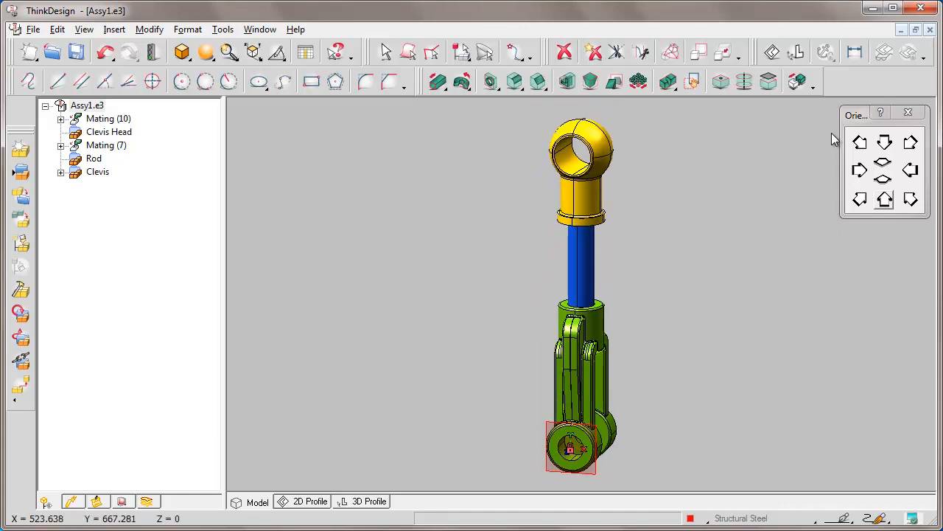
click(453, 121)
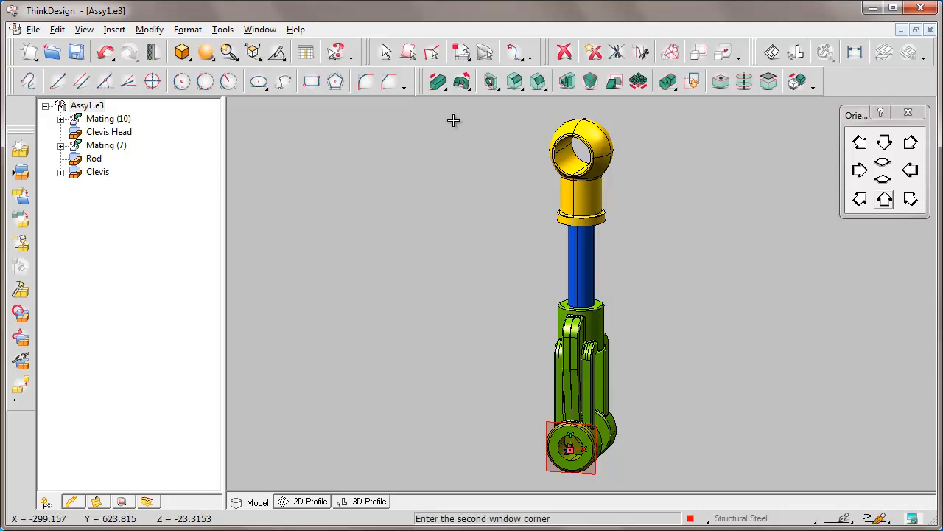
click(723, 227)
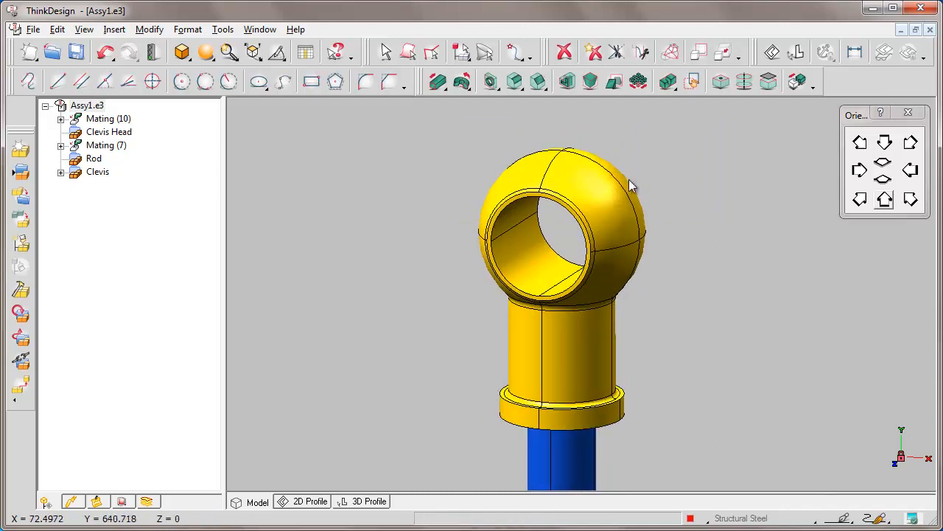
right_click(585, 158)
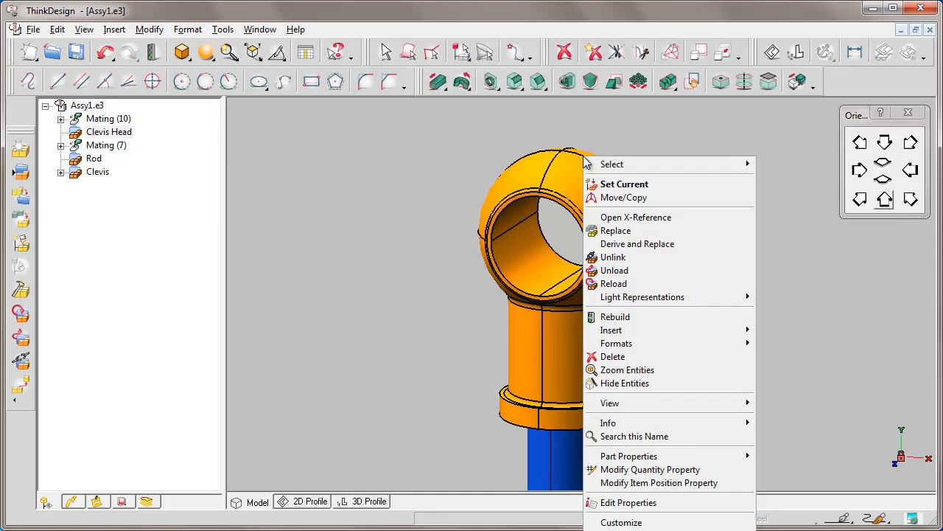
click(679, 246)
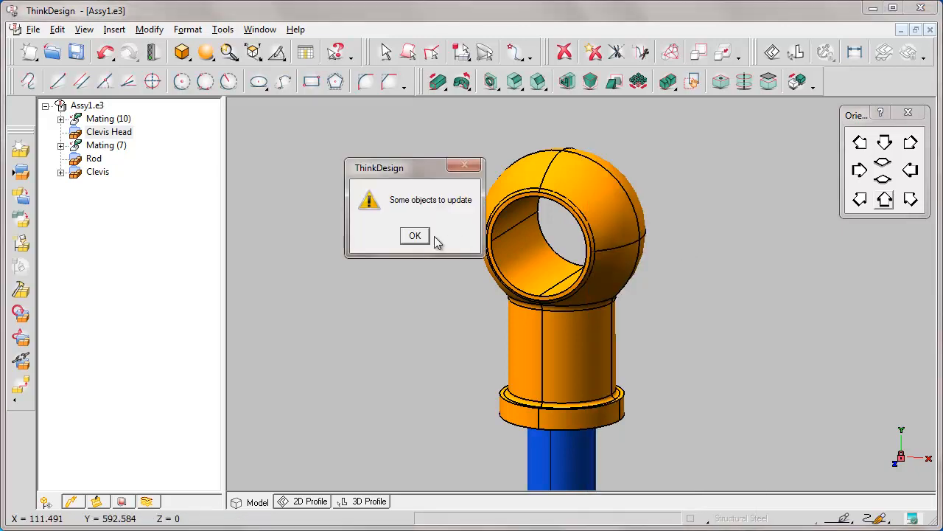
click(415, 235)
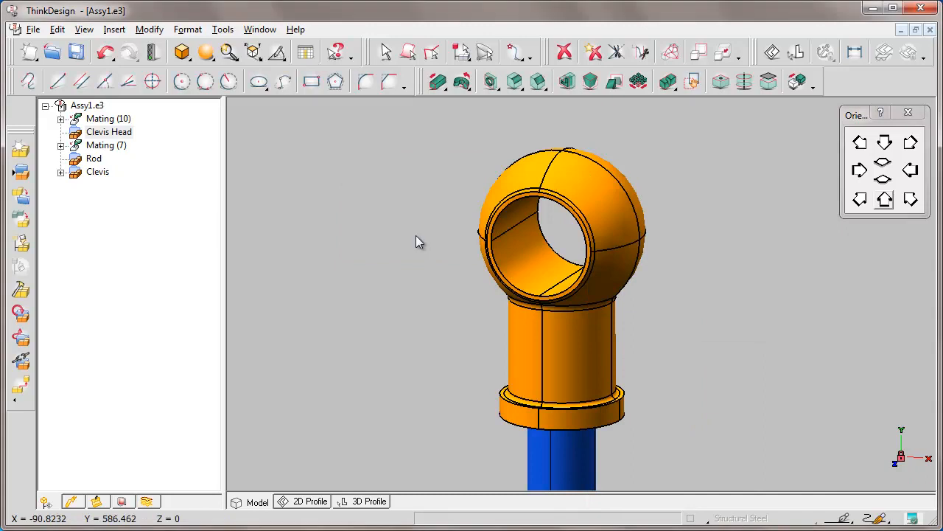
Rebuild the assembly, and derive and replace the Clevis Head component, saving the derived model as Clevis HeadDerived.e3 in the e-learning folder
click(153, 56)
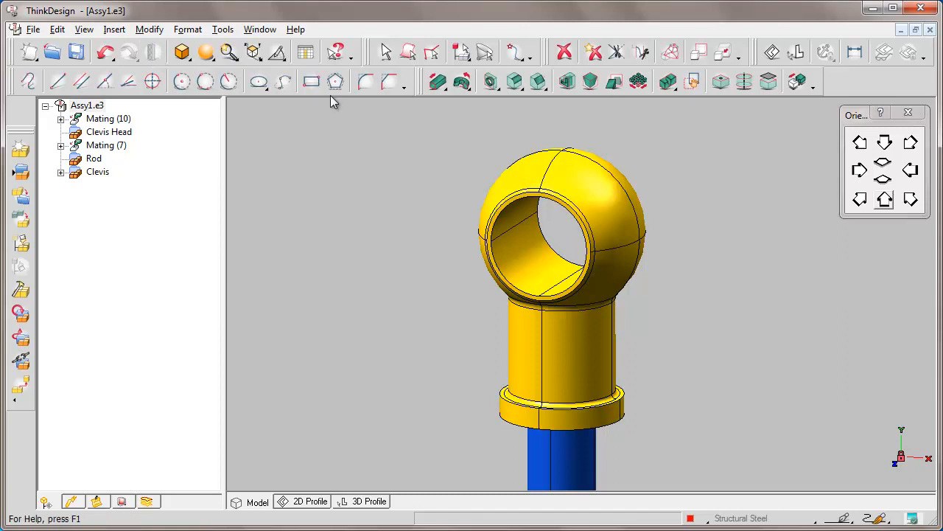
right_click(583, 156)
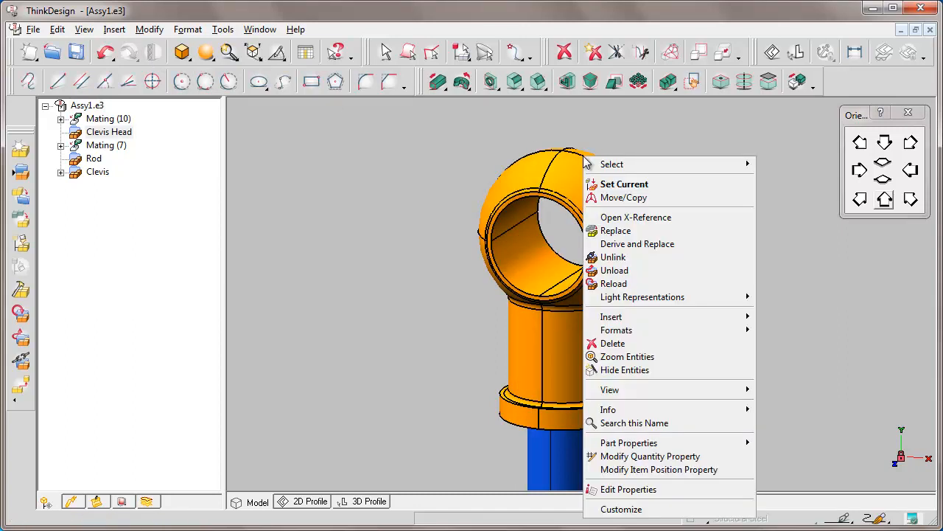
click(621, 244)
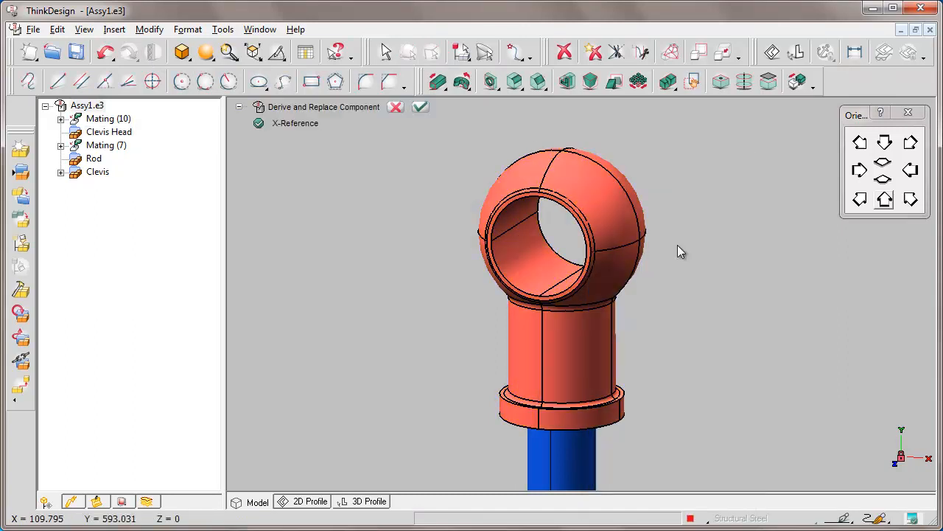
click(421, 106)
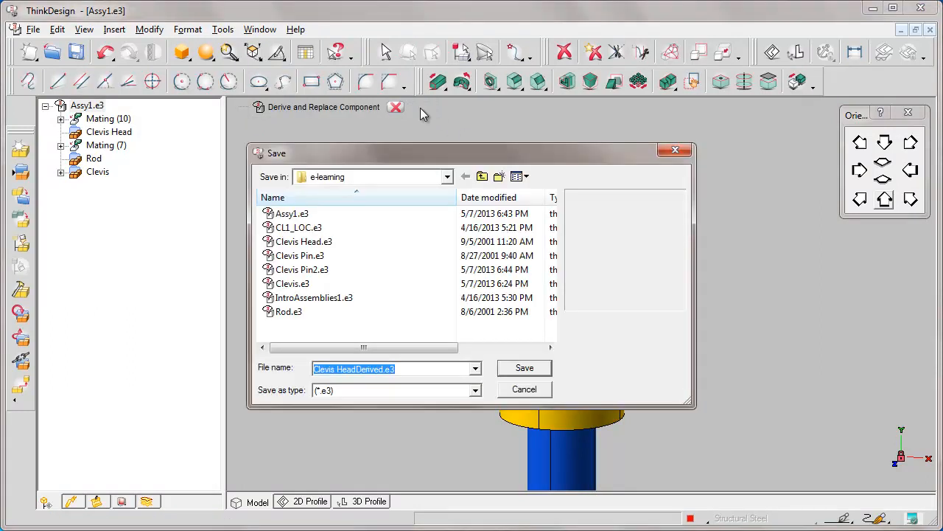
click(525, 368)
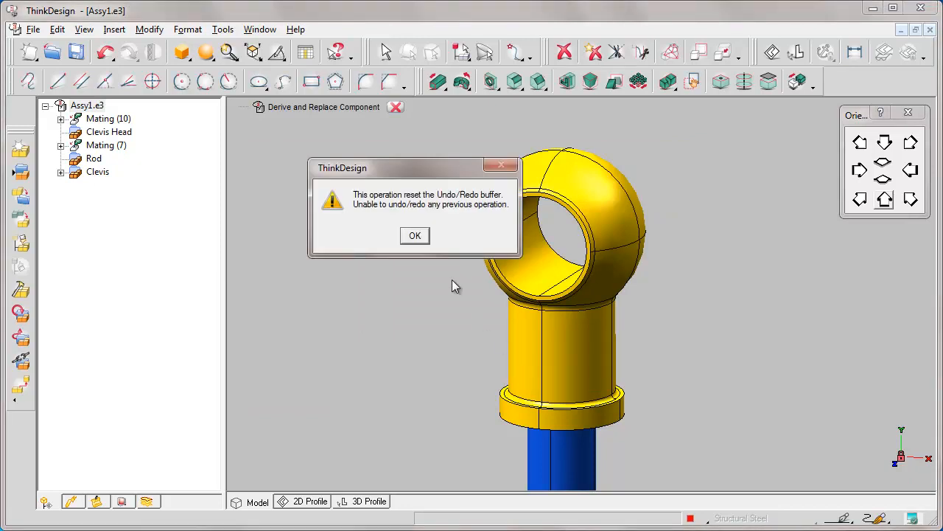
click(415, 236)
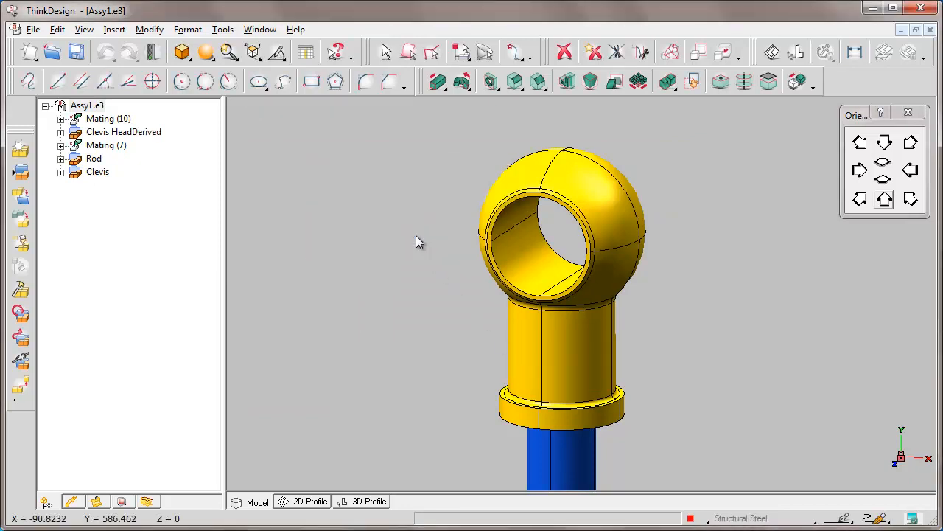
Rebuild the assembly and set the Clevis HeadDerived component as current
click(154, 55)
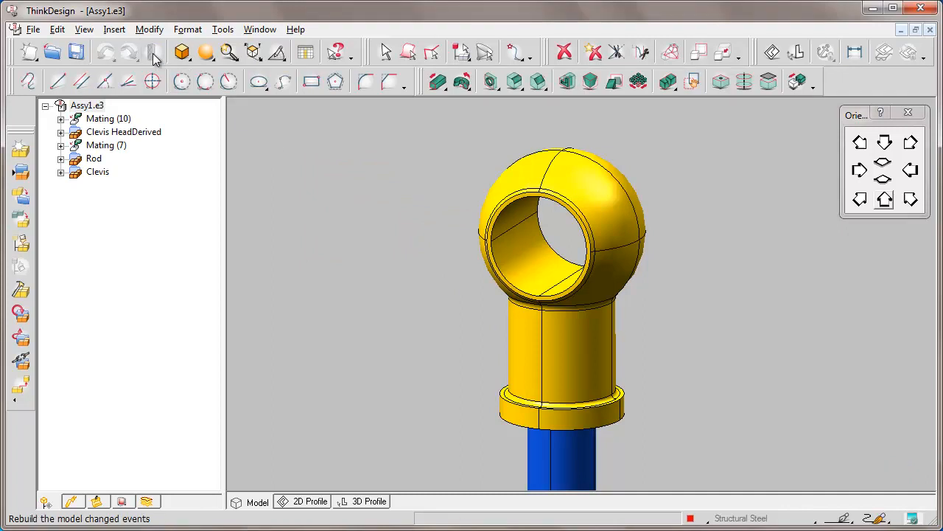
right_click(586, 163)
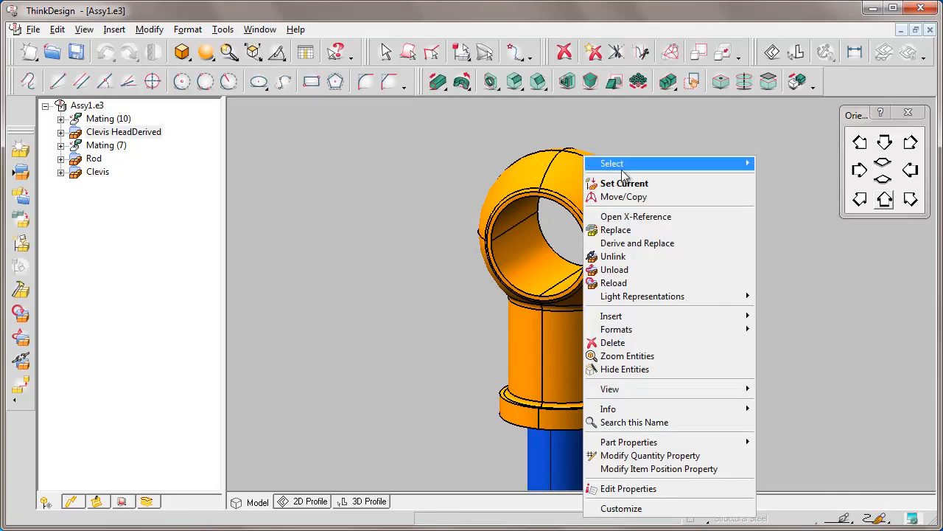
click(656, 184)
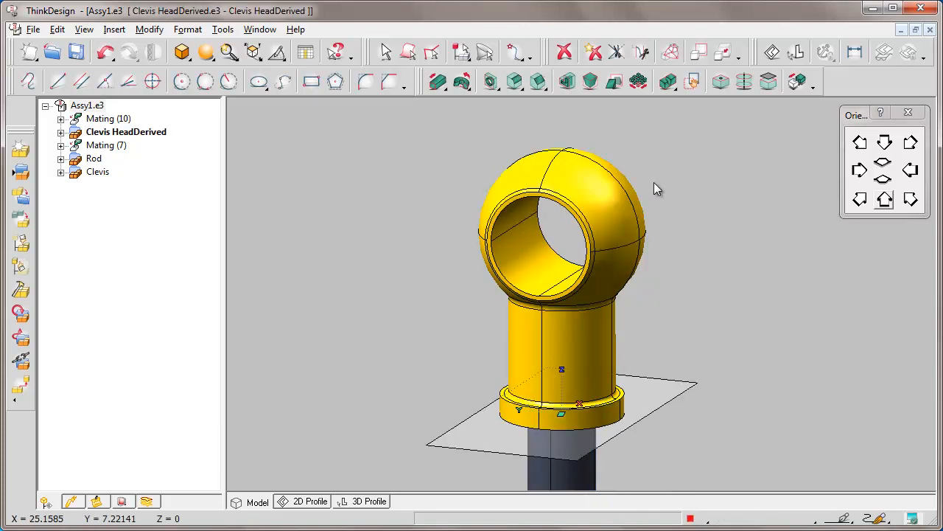
Add a blind shaft, 1 in diameter and 2 in deep, on the outer spherical face at about 132° and 2.27 in distance
click(497, 89)
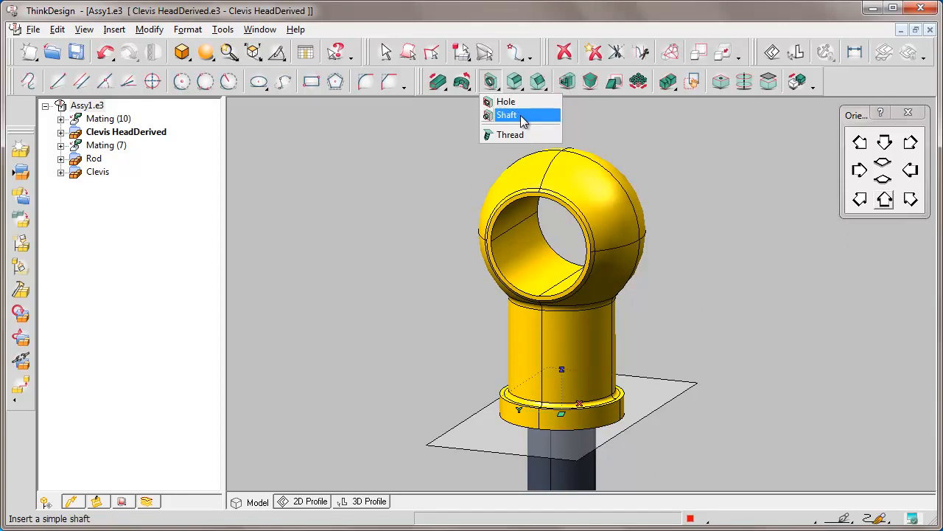
click(519, 116)
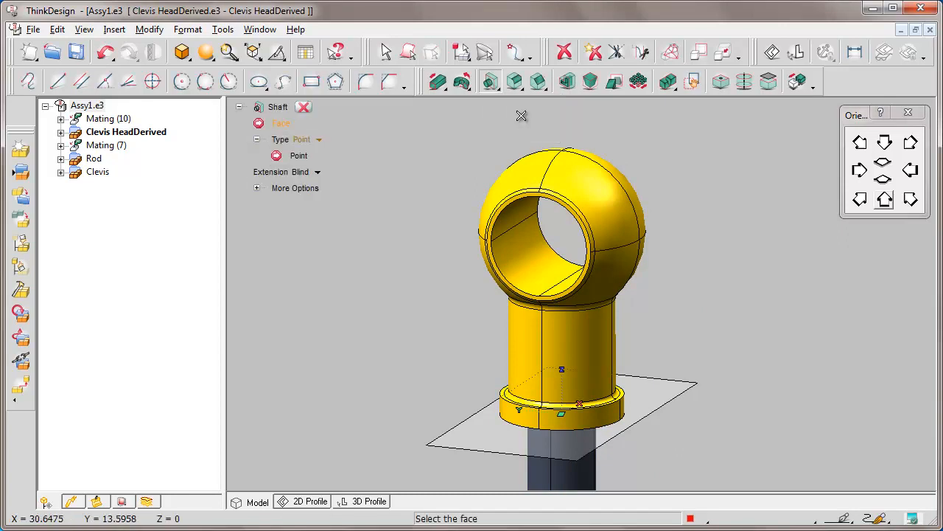
click(607, 182)
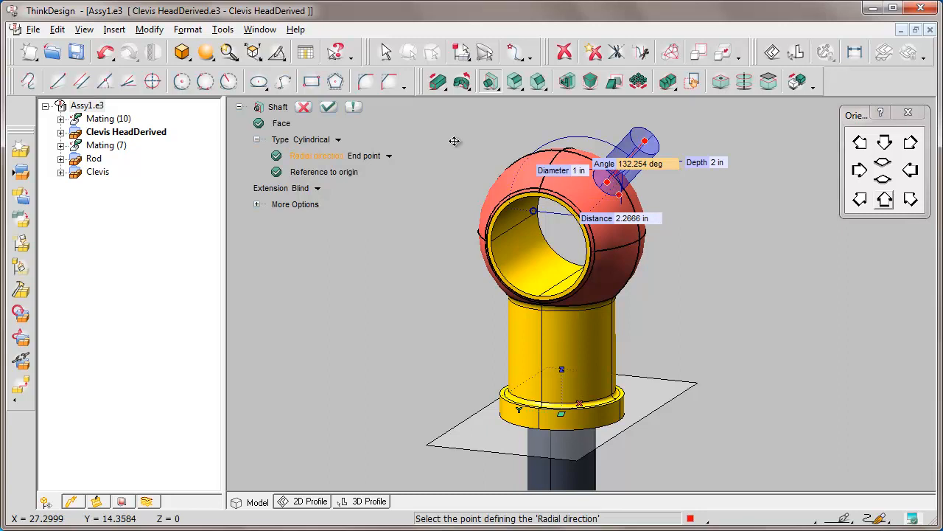
click(328, 107)
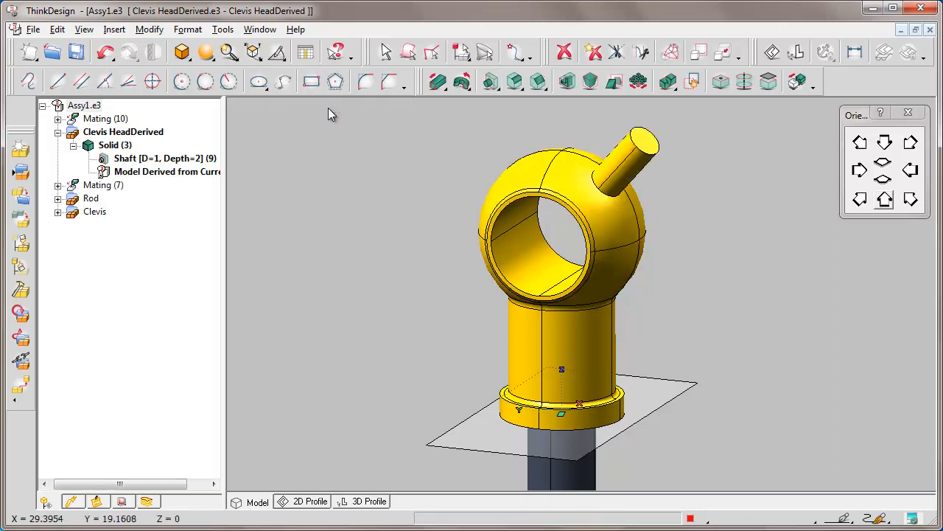
Fillet the edge where the shaft meets the spherical face with a constant radius of 0.2 in
click(515, 82)
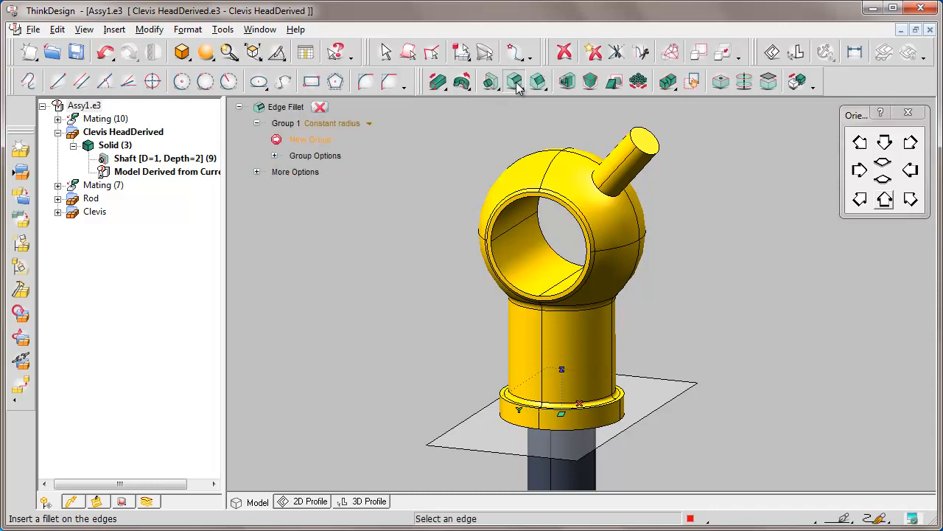
click(594, 181)
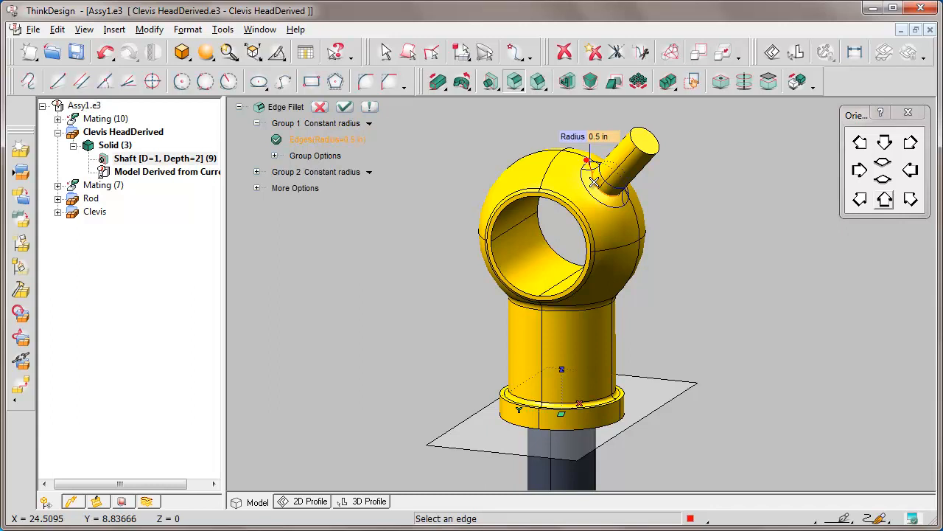
click(597, 139)
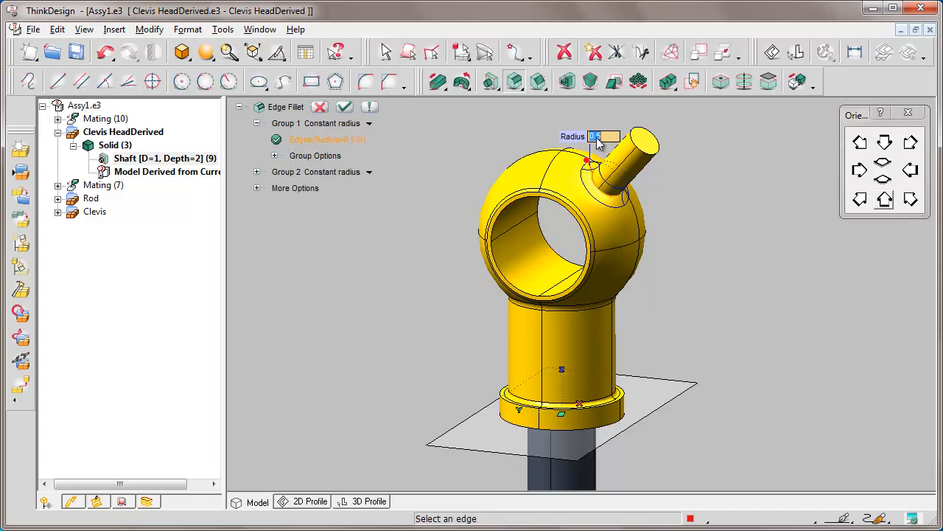
text(2)
key(Return)
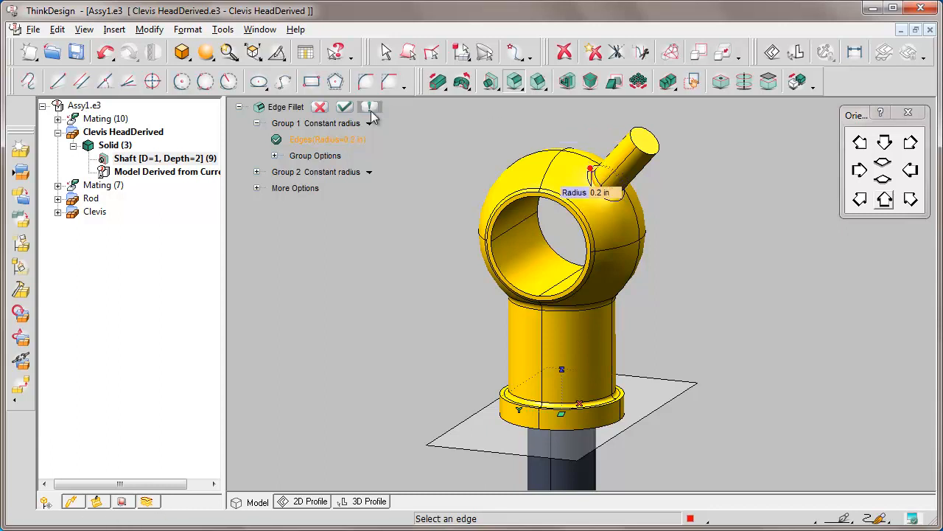
click(345, 106)
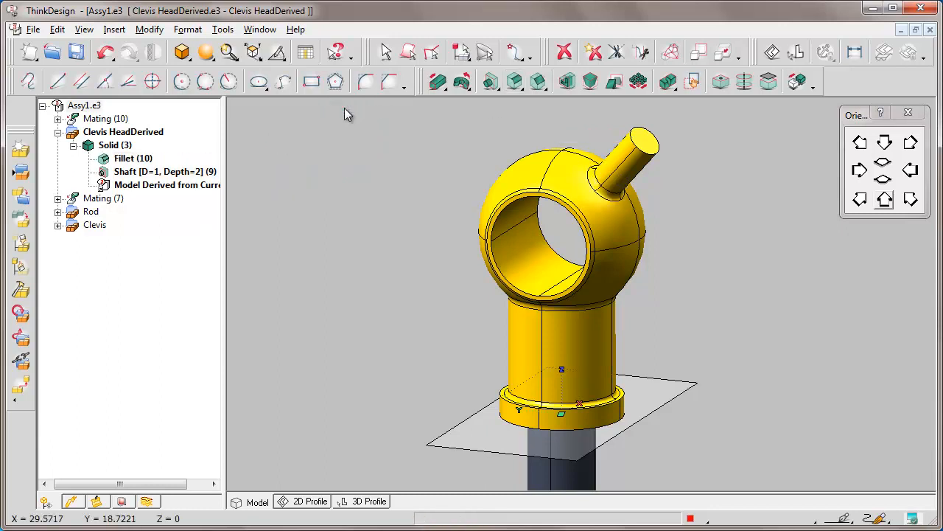
Reset the current component to return to the top-level assembly, and rebuild the model
right_click(331, 122)
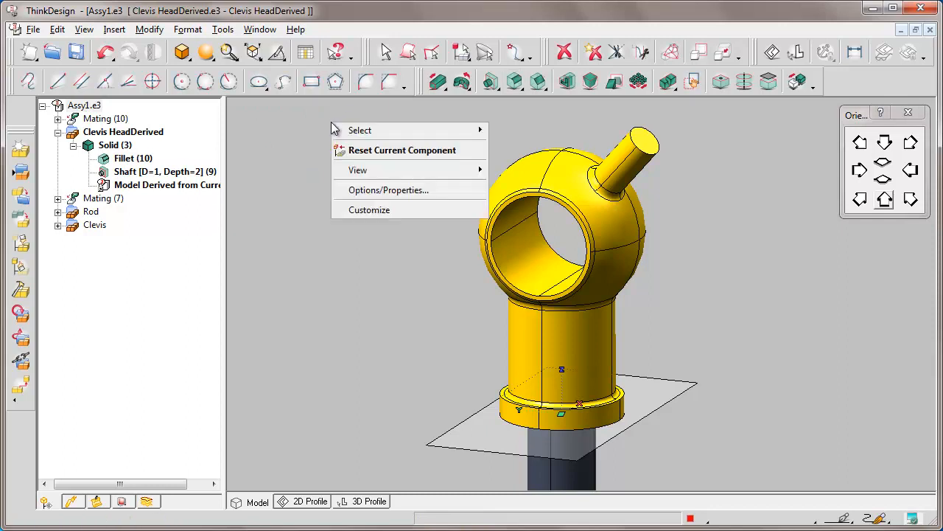
click(457, 154)
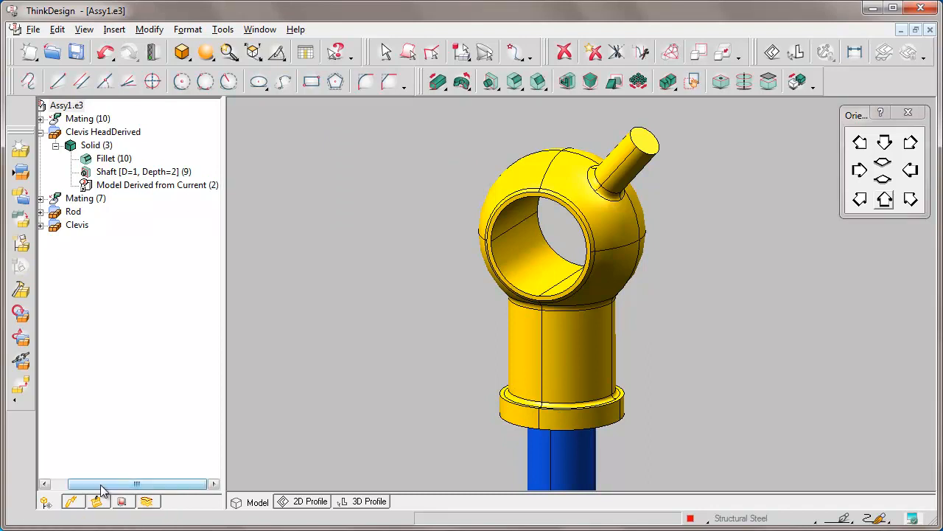
drag(90, 485, 73, 485)
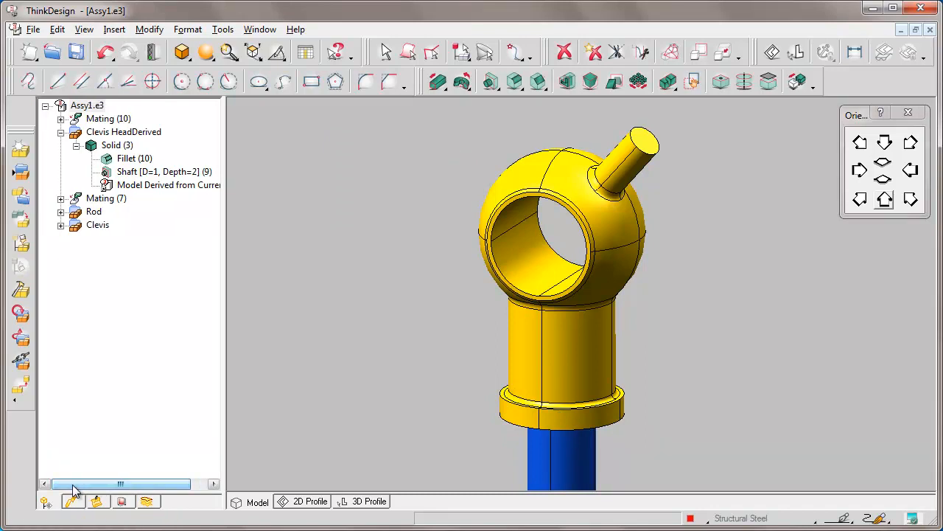
click(154, 54)
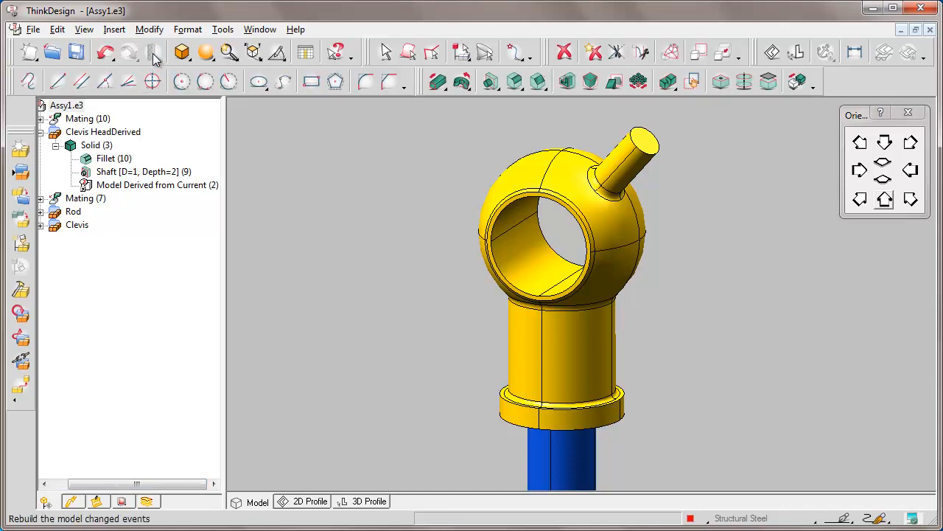
Check the part properties of the Clevis HeadDerived component, including its part number and description
right_click(567, 159)
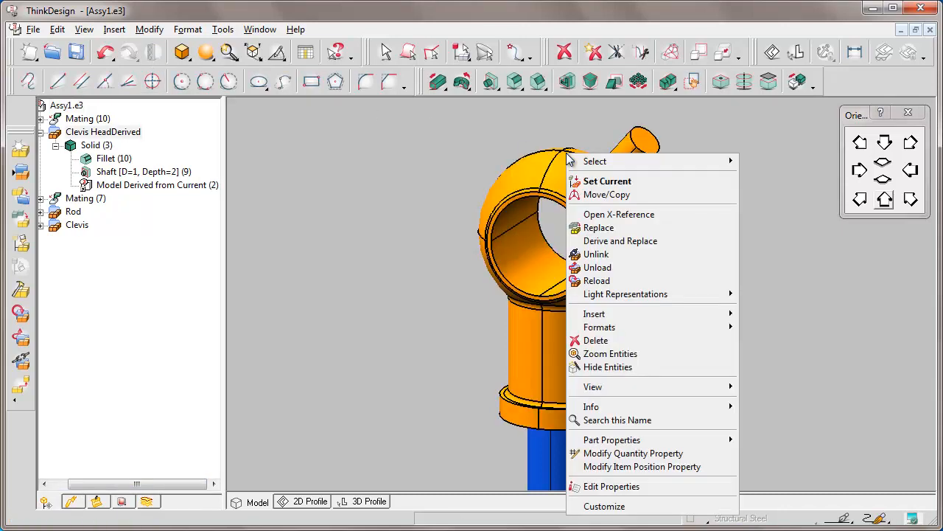
mouse_move(651, 442)
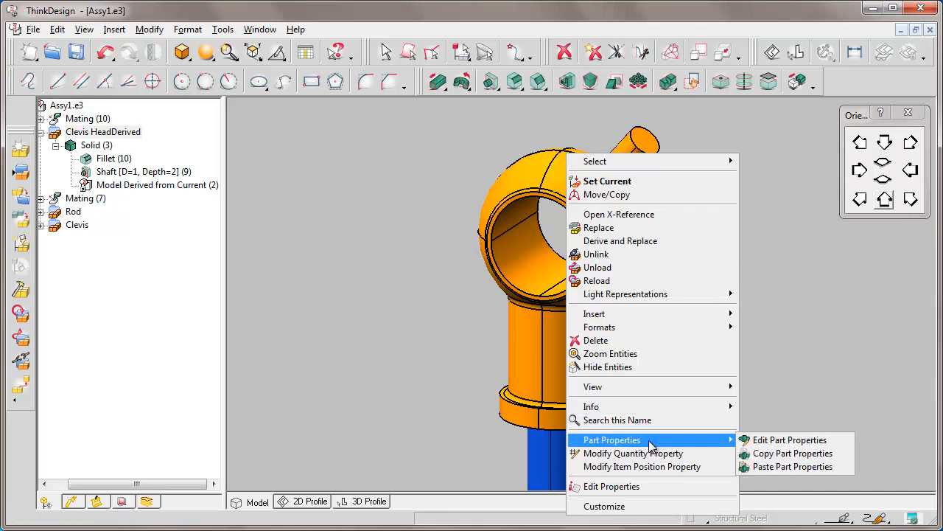
click(826, 440)
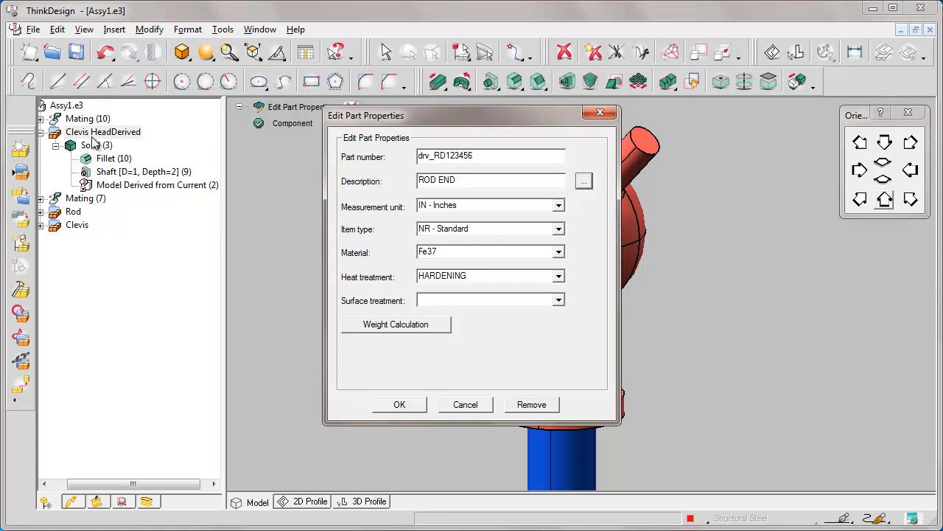
click(399, 404)
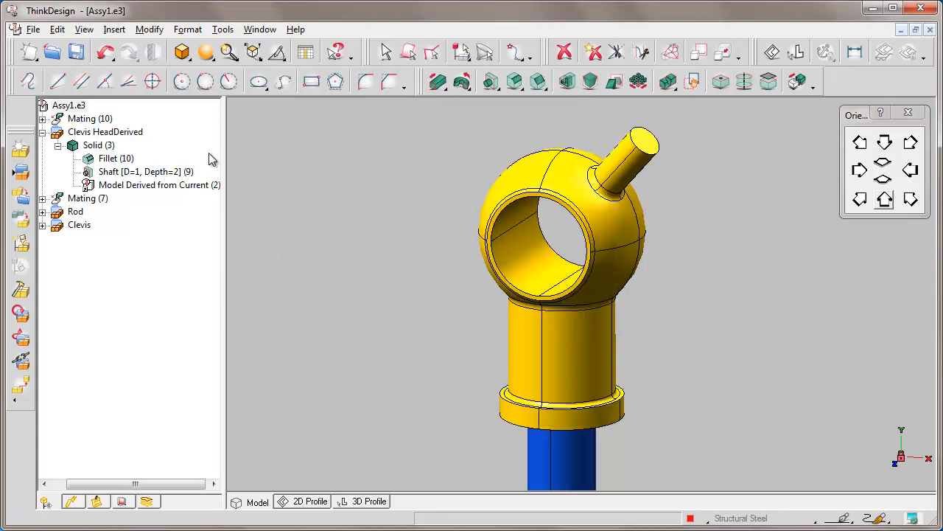
Insert the original Clevis Head.e3 from the e-learning folder as an X-Reference component beside the derived clevis head
click(114, 30)
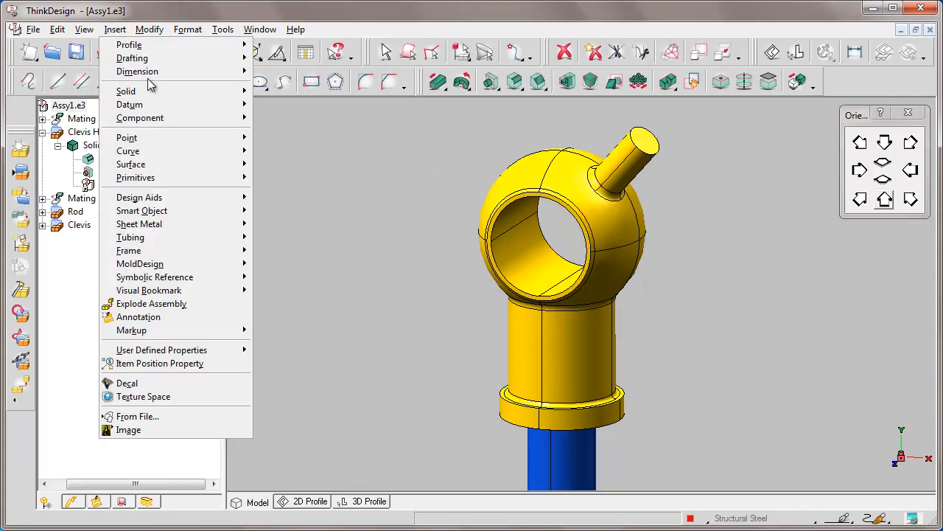
mouse_move(175, 118)
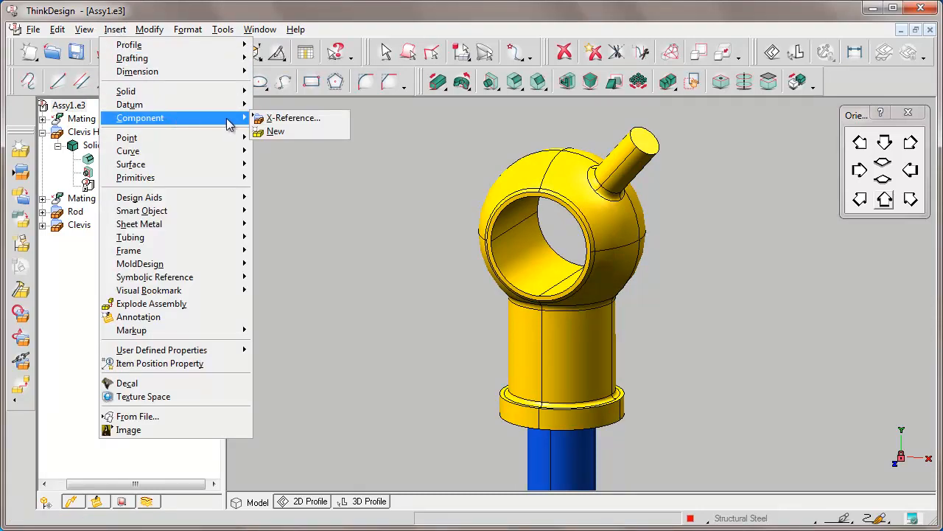
click(298, 118)
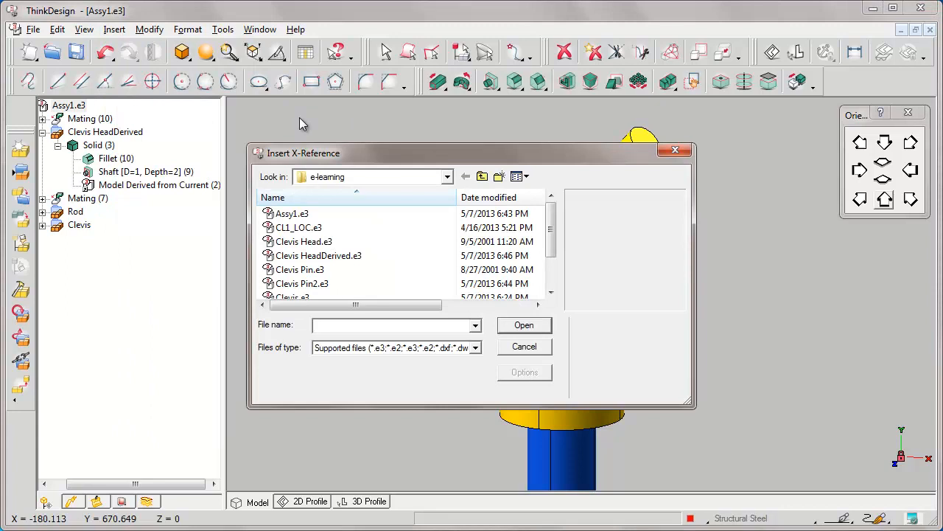
click(302, 244)
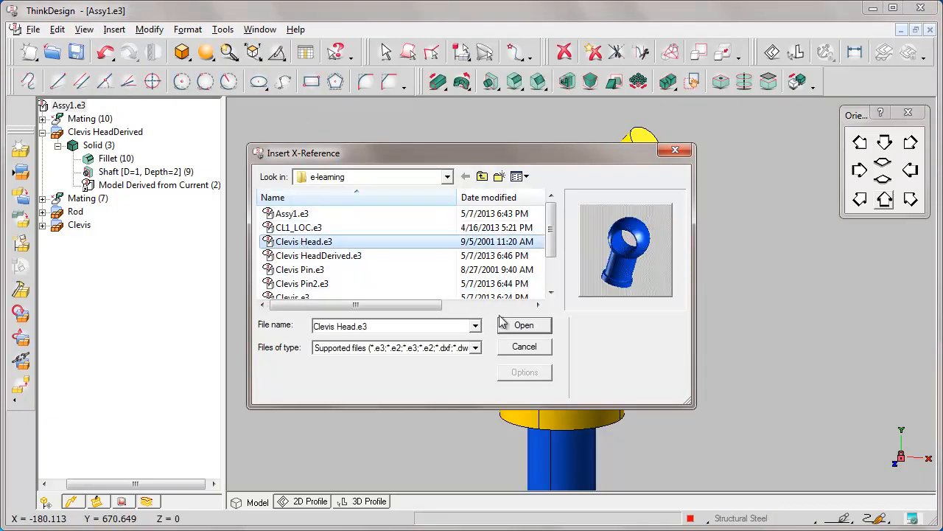
click(524, 325)
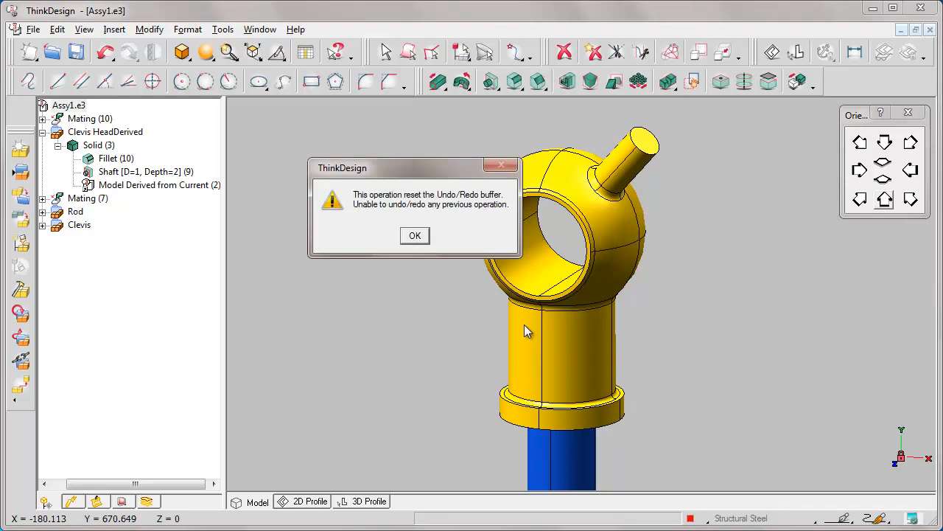
click(415, 235)
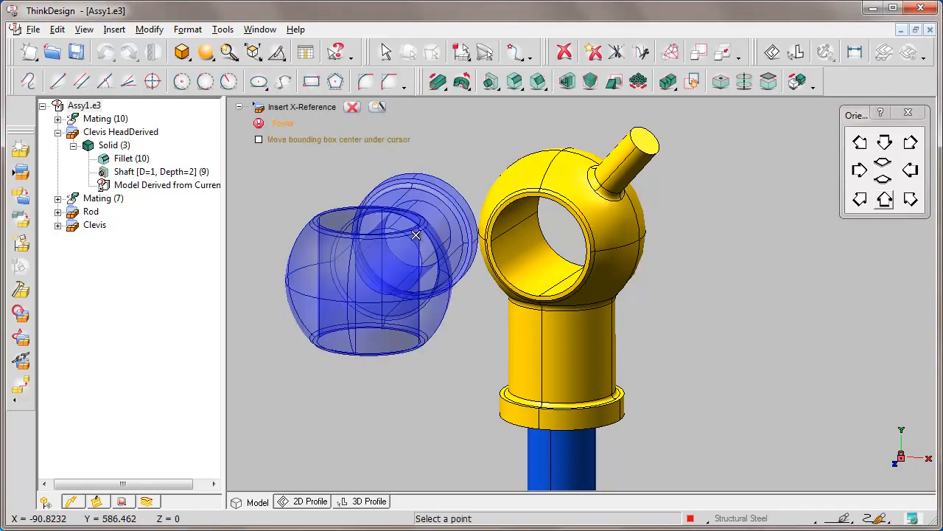
click(368, 216)
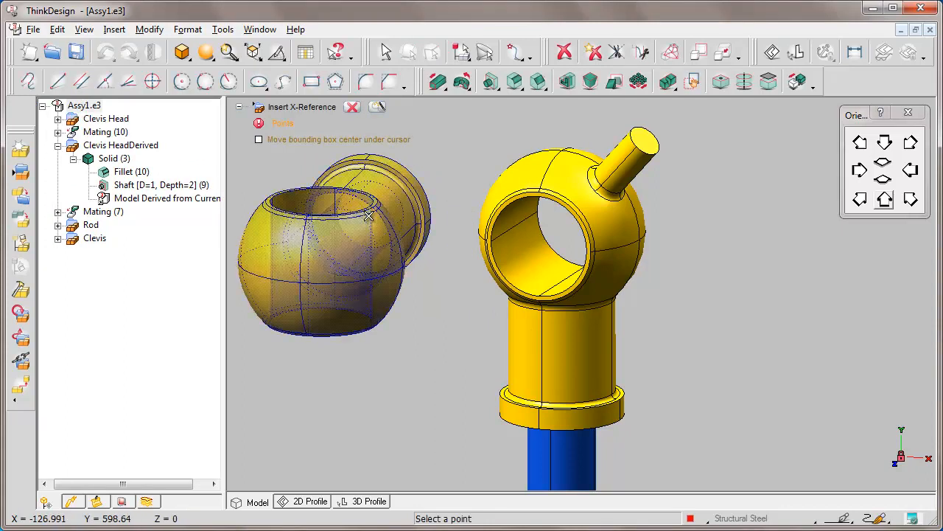
click(352, 108)
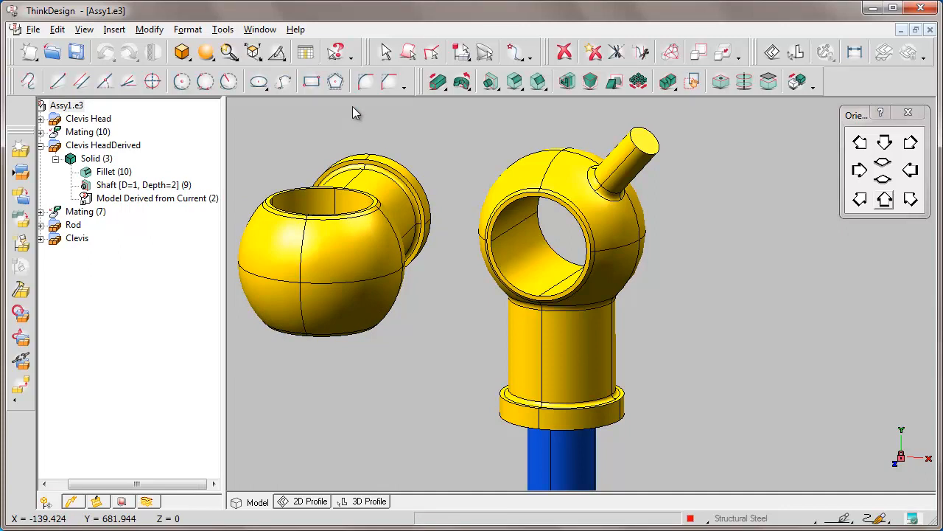
Check the part properties of the inserted Clevis Head component for comparison with the derived model
right_click(373, 160)
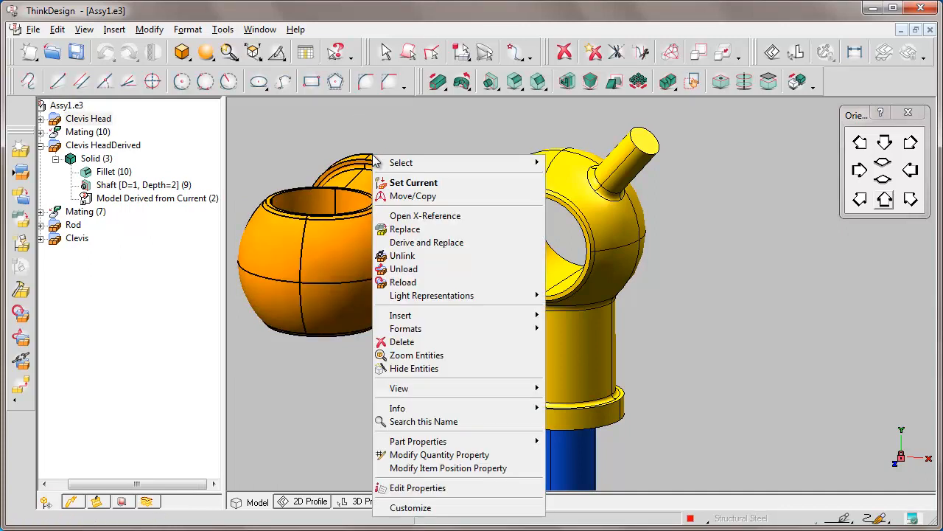
mouse_move(456, 445)
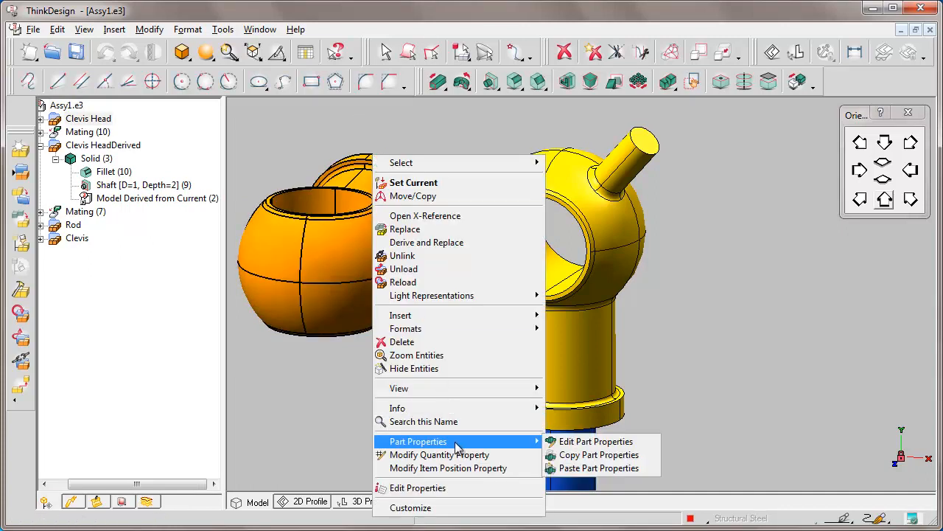
click(630, 442)
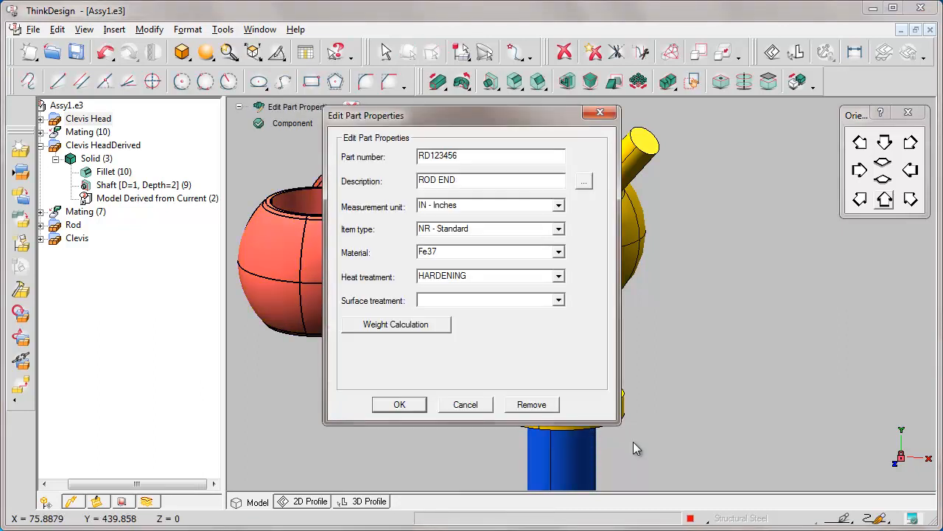
drag(542, 116, 852, 193)
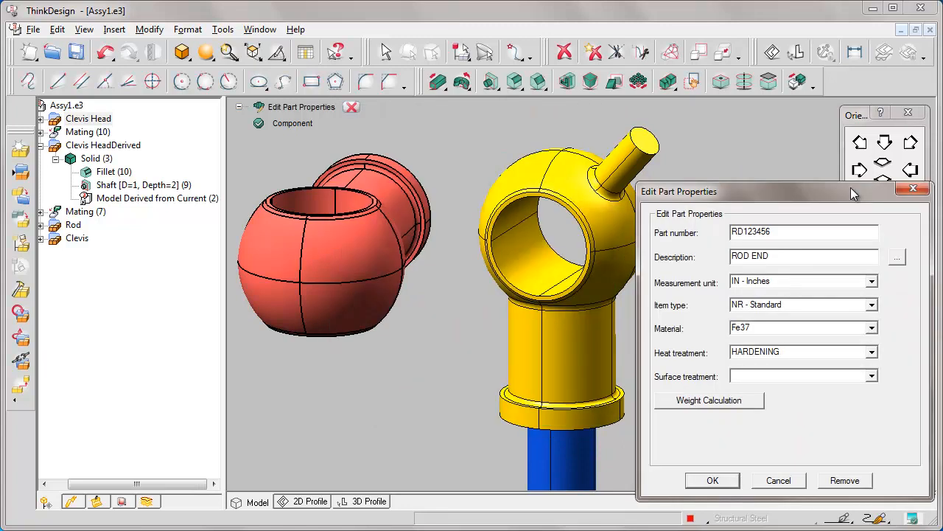
click(913, 190)
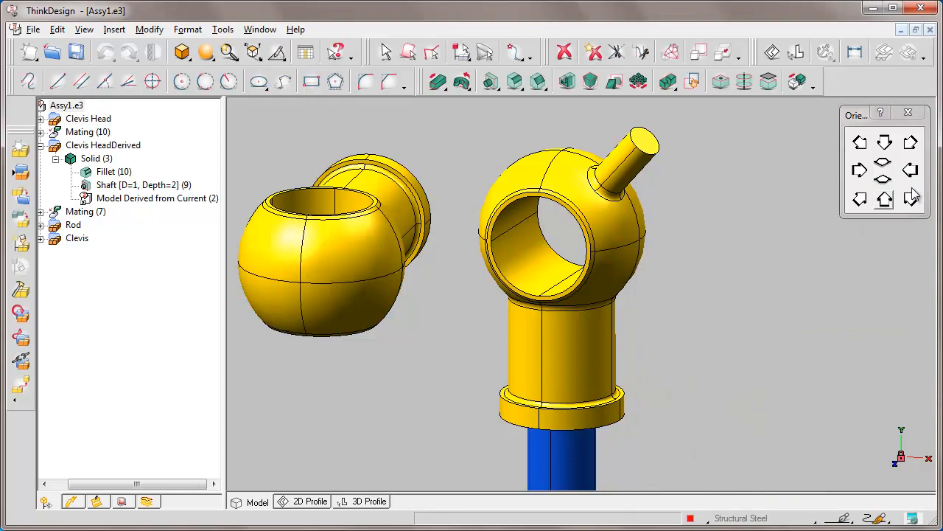
Close the Assy1.e3 model
click(930, 29)
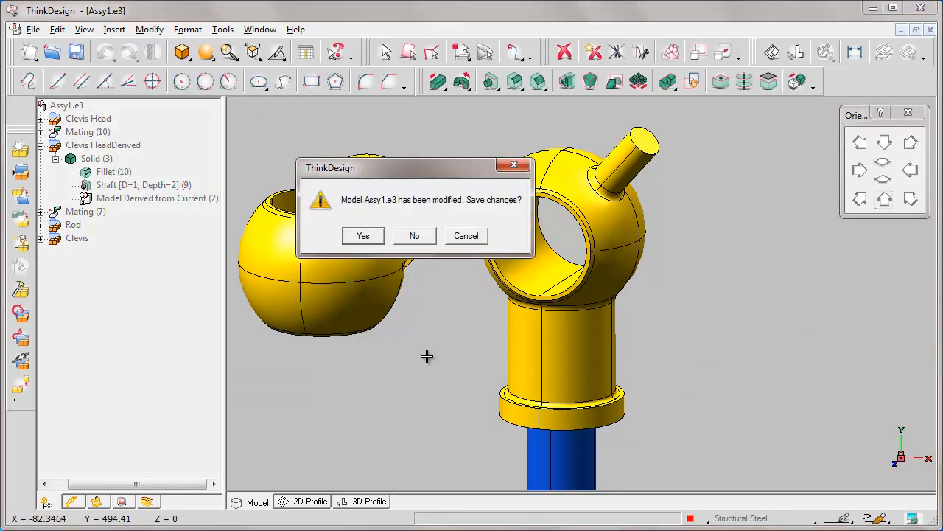